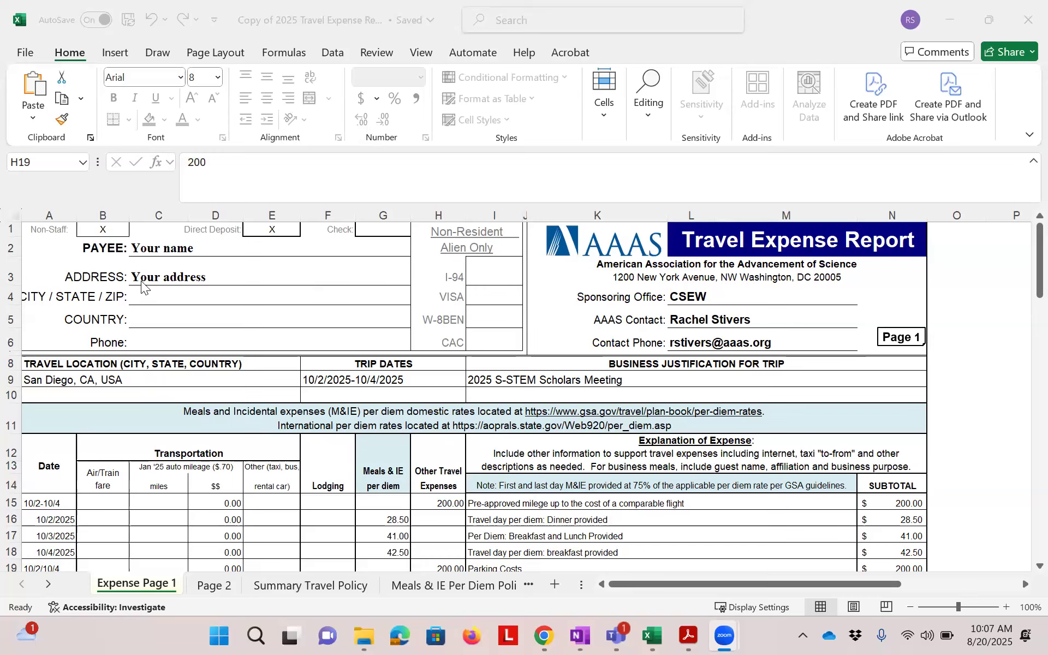
Step: Review the report header's non-staff and direct deposit marks, payee name, address and phone fields, and the AAAS office and contact details
click(110, 233)
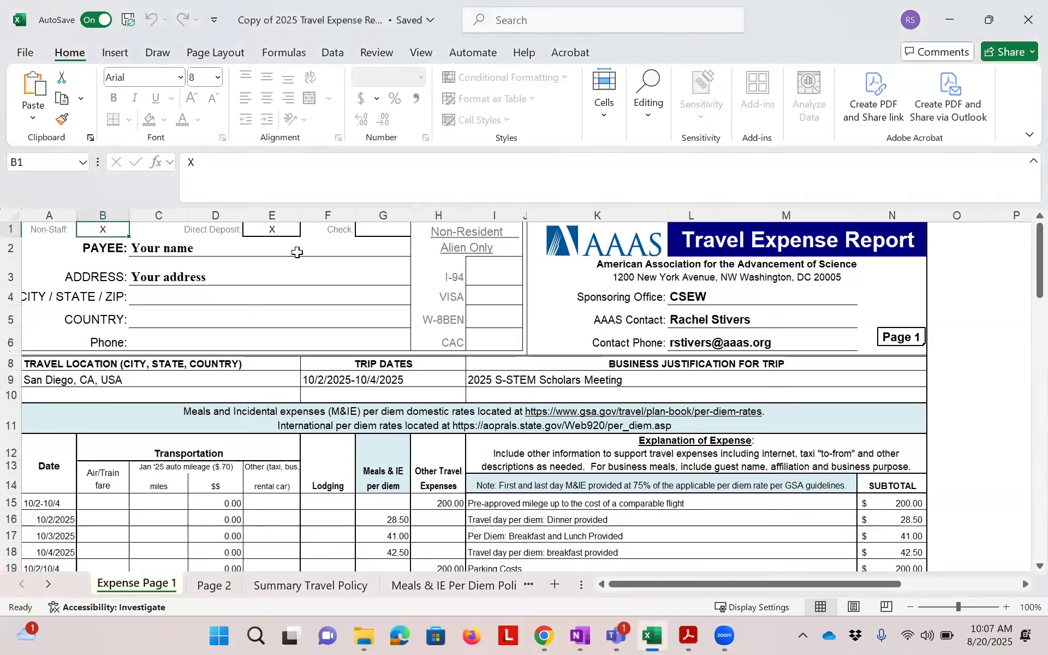
click(279, 234)
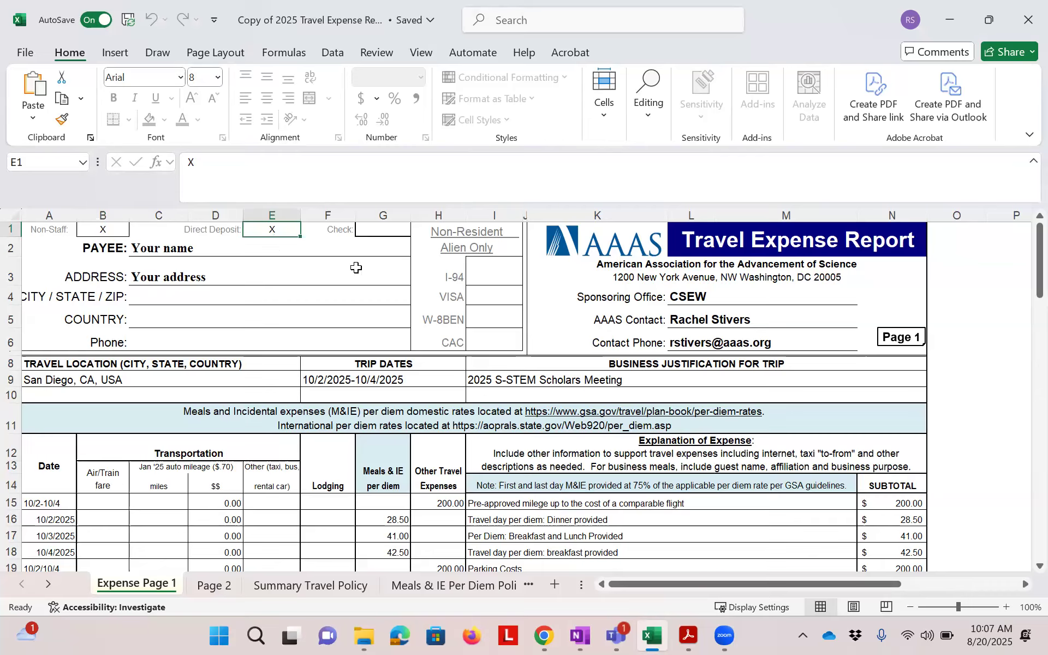
click(235, 249)
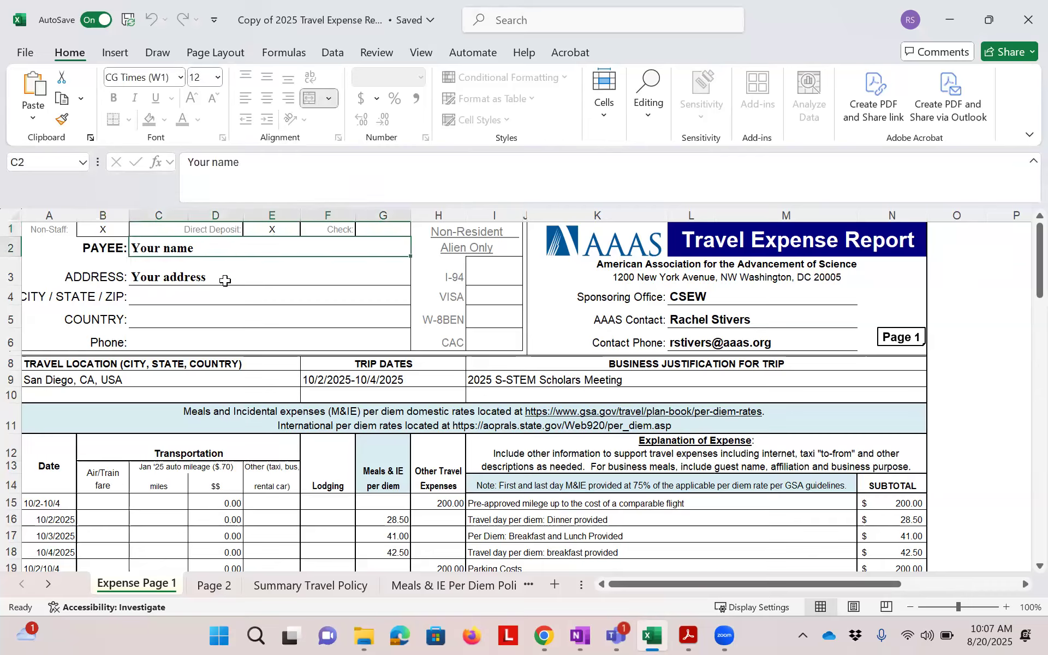
click(223, 282)
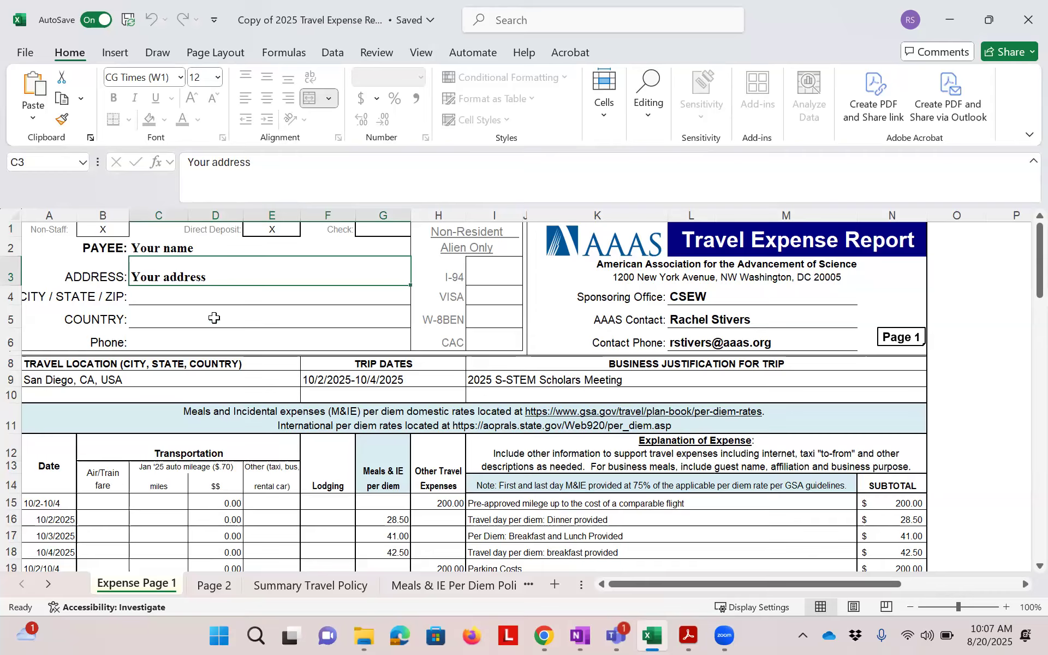
click(207, 341)
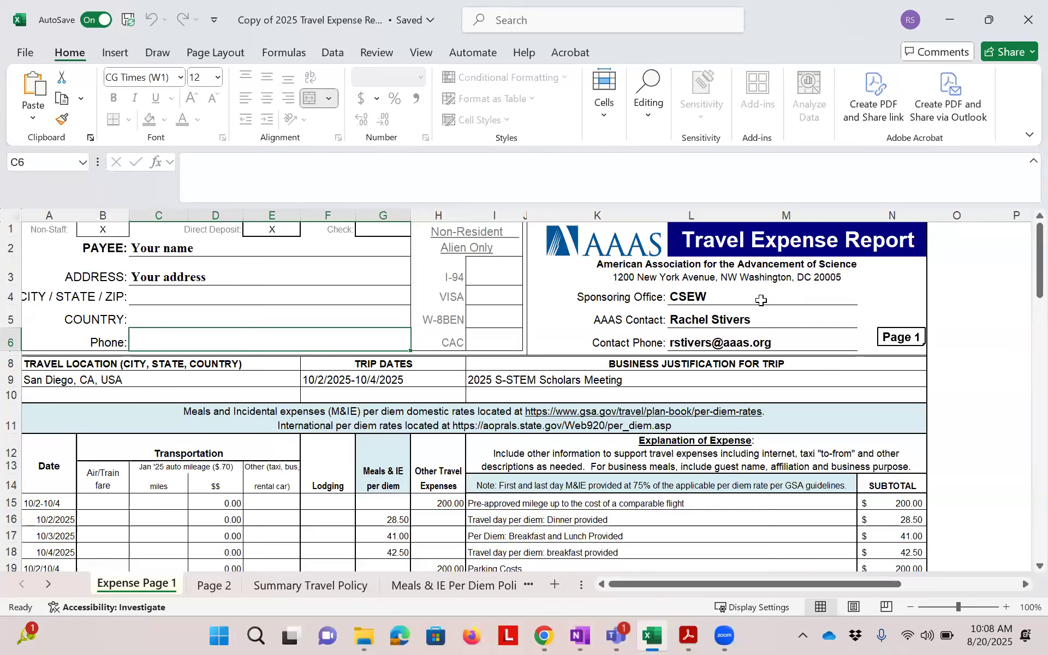
click(761, 300)
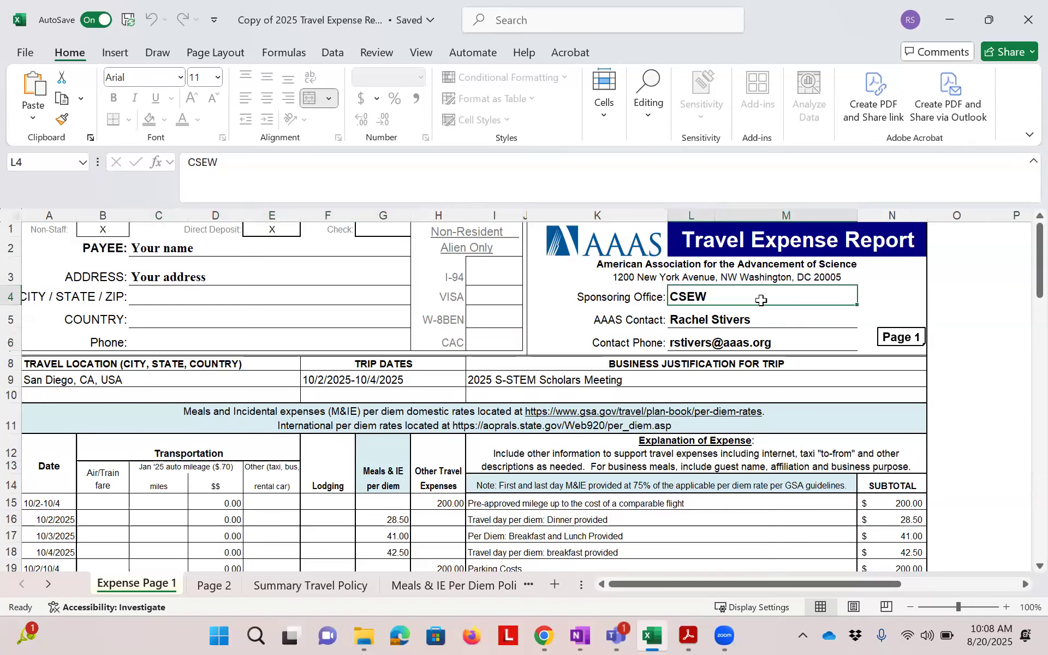
key(Down)
key(Down)
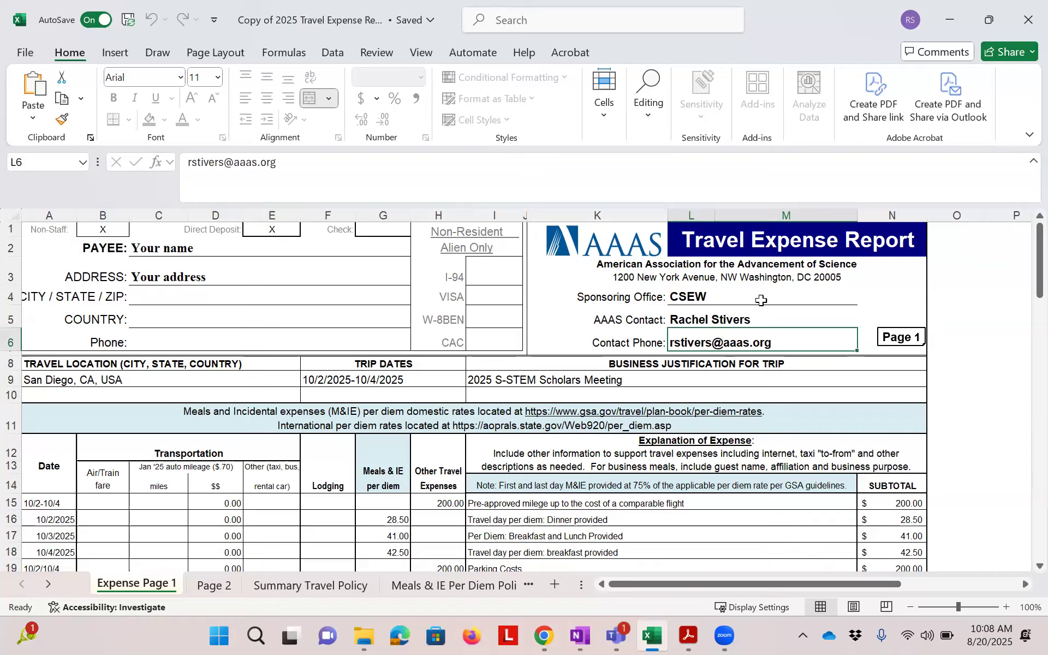
Step: Review the travel location, trip dates and business justification entries of the expense report
scroll(126, 341, down, 2)
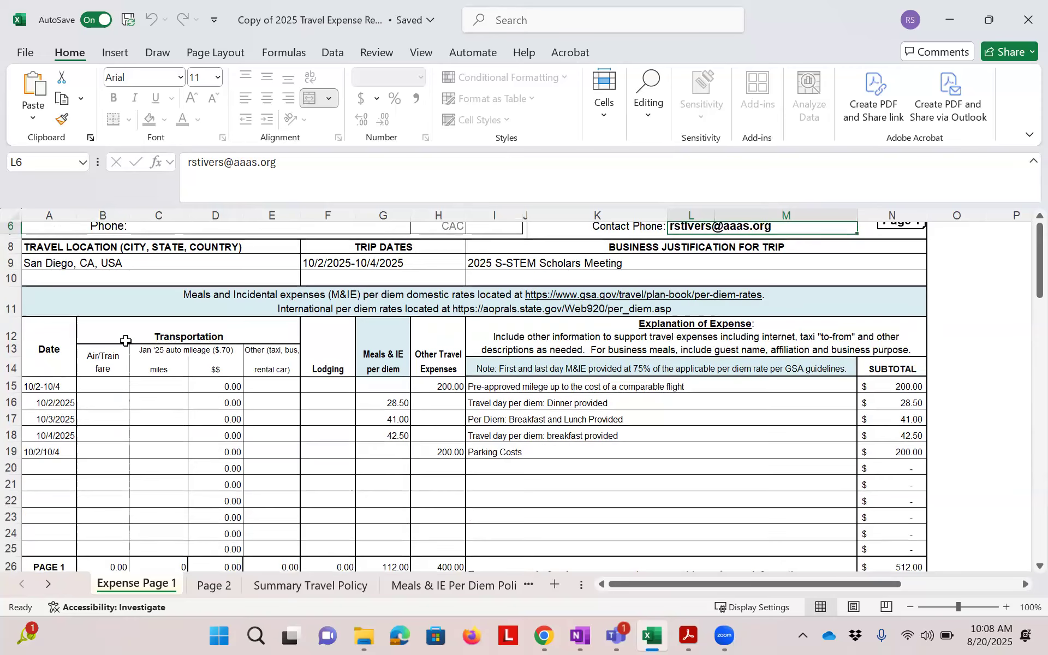
click(156, 265)
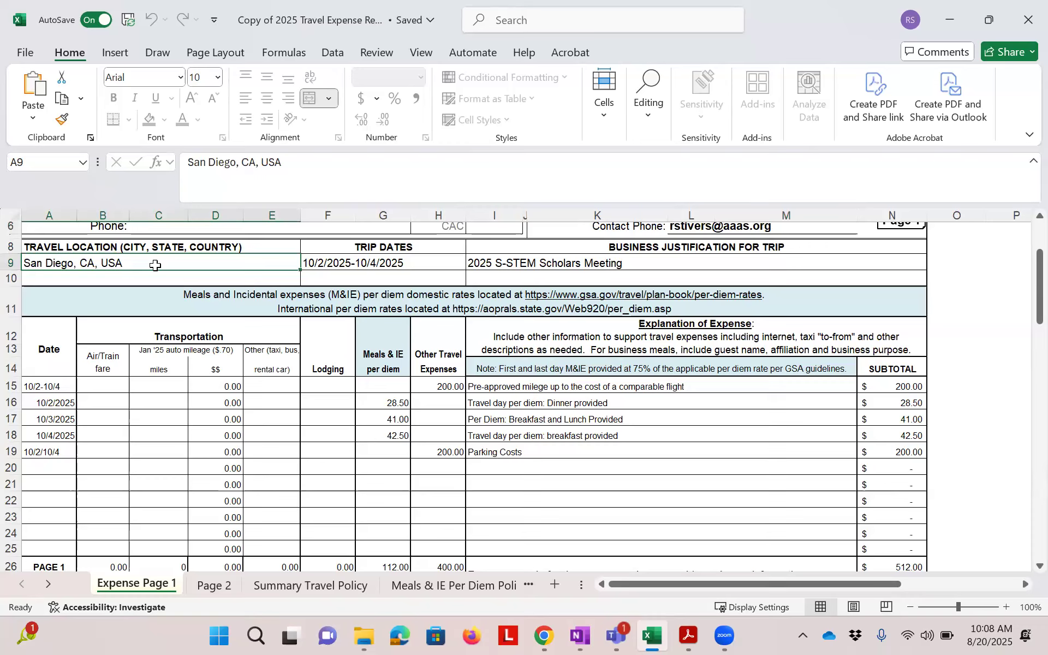
key(Tab)
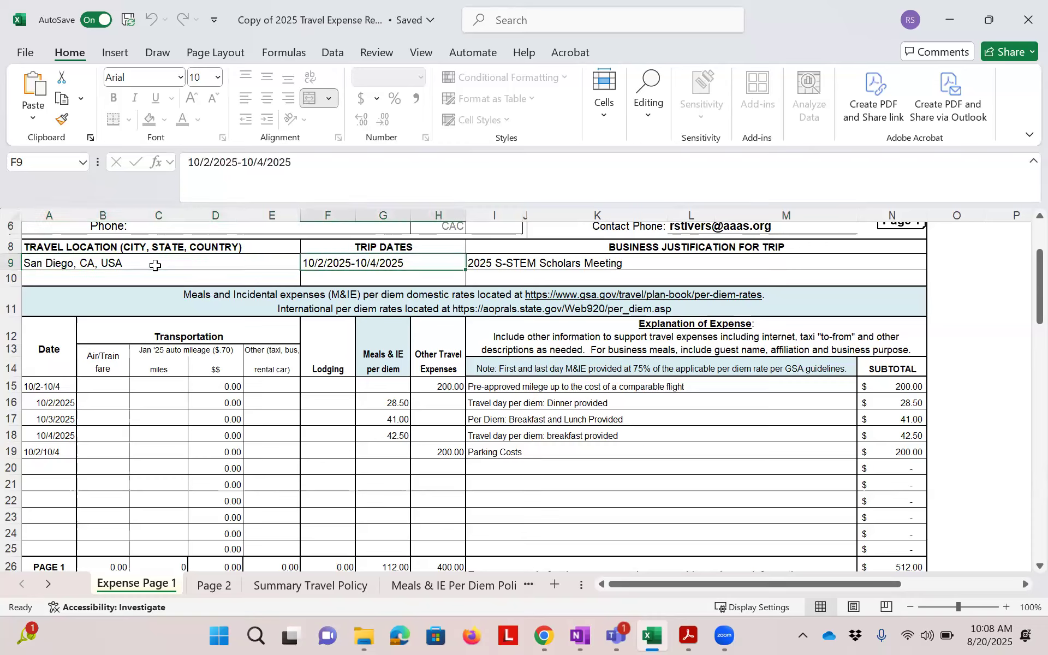
key(Tab)
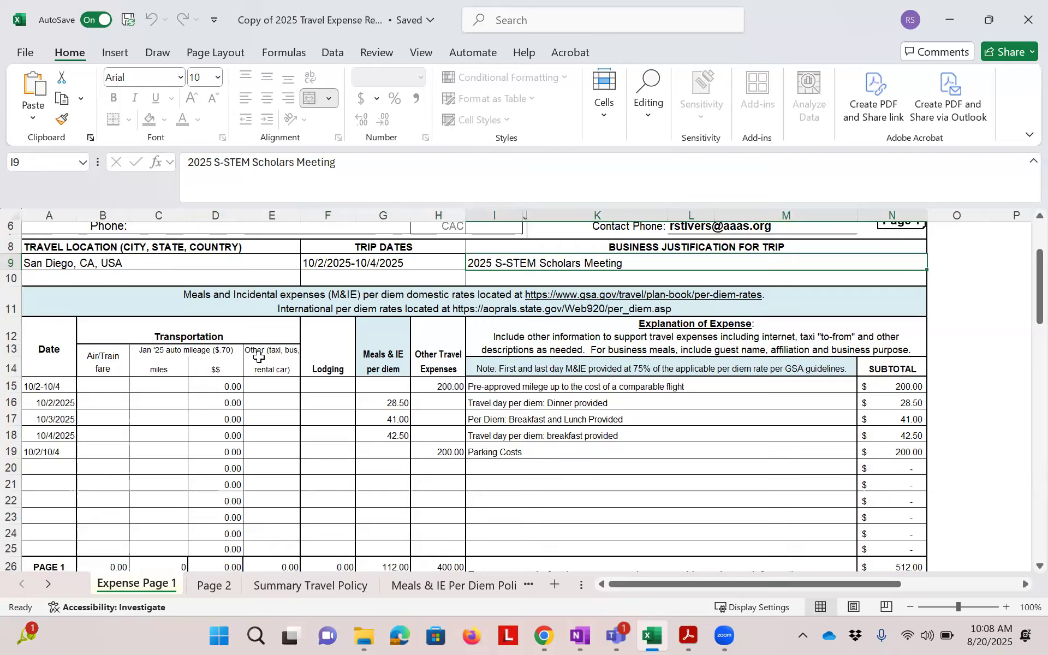
Step: Try entering 40 miles in the 10/2-10/4 mileage row and clearing its other travel expenses amount, and undo both changes
scroll(259, 357, down, 2)
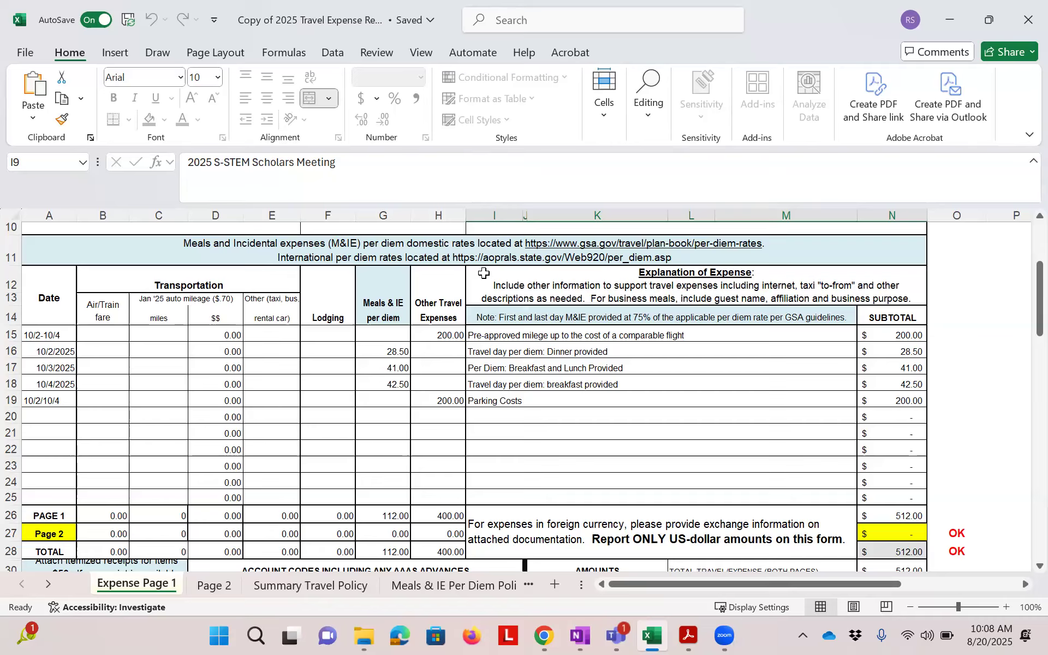
click(527, 333)
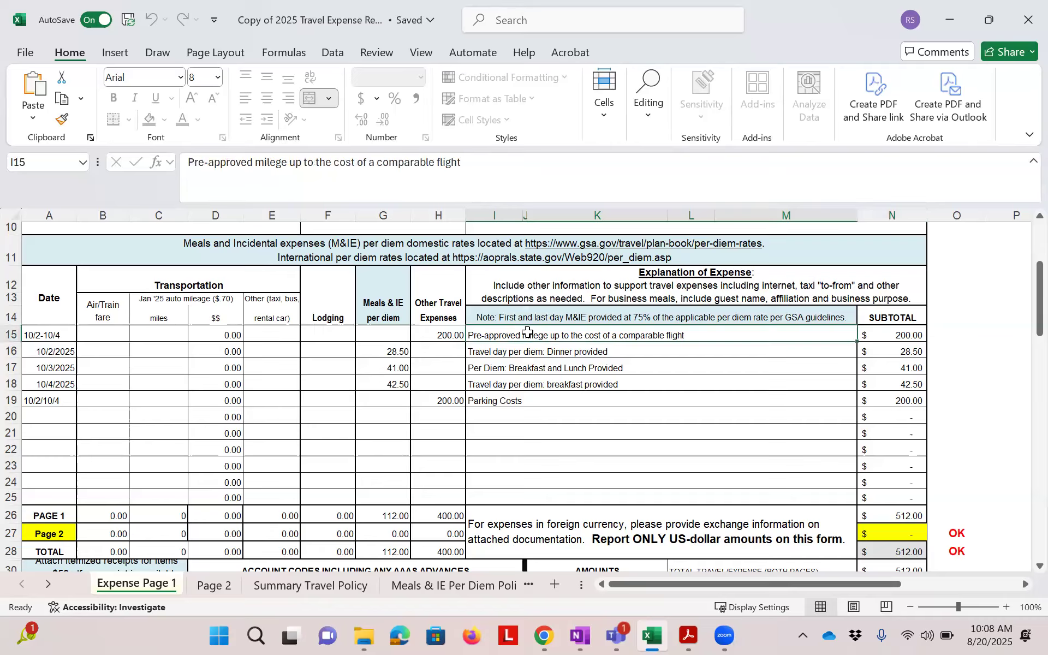
click(452, 329)
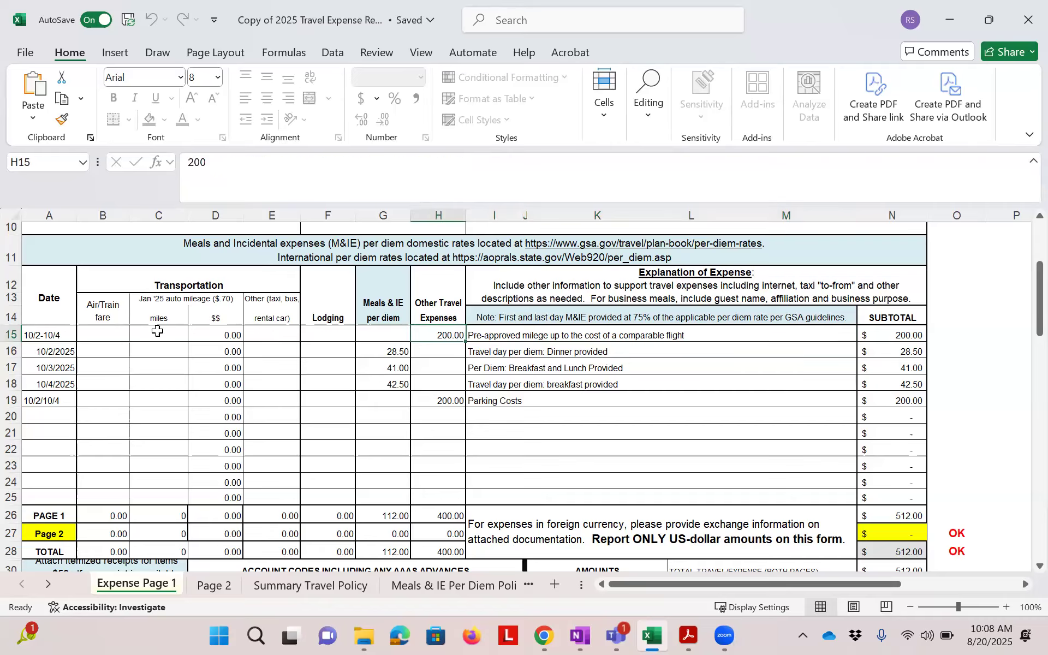
click(159, 331)
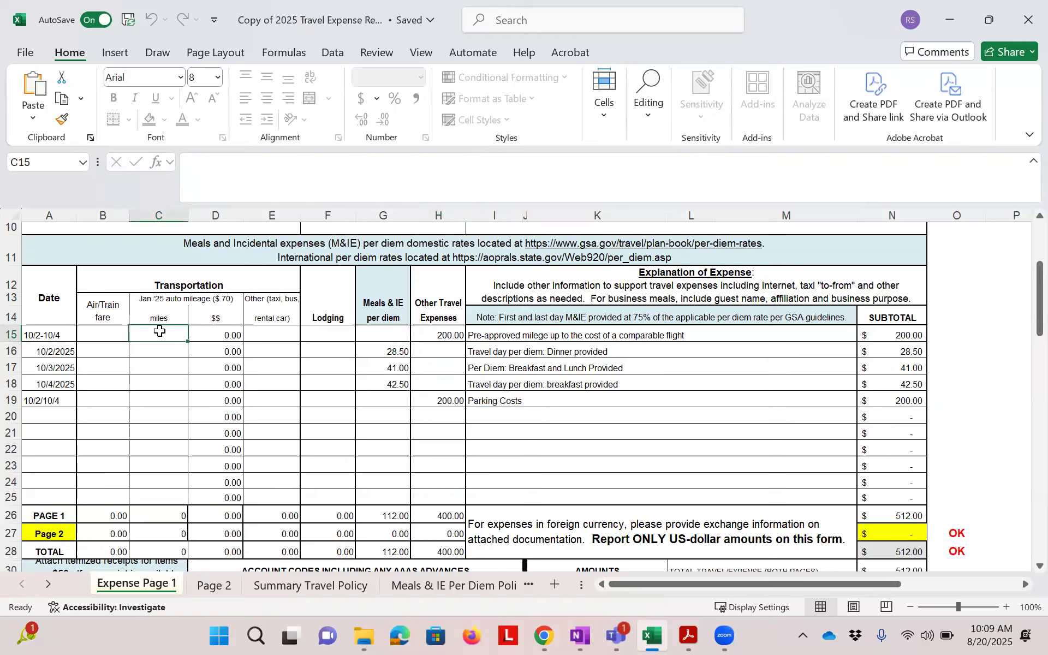
text(40)
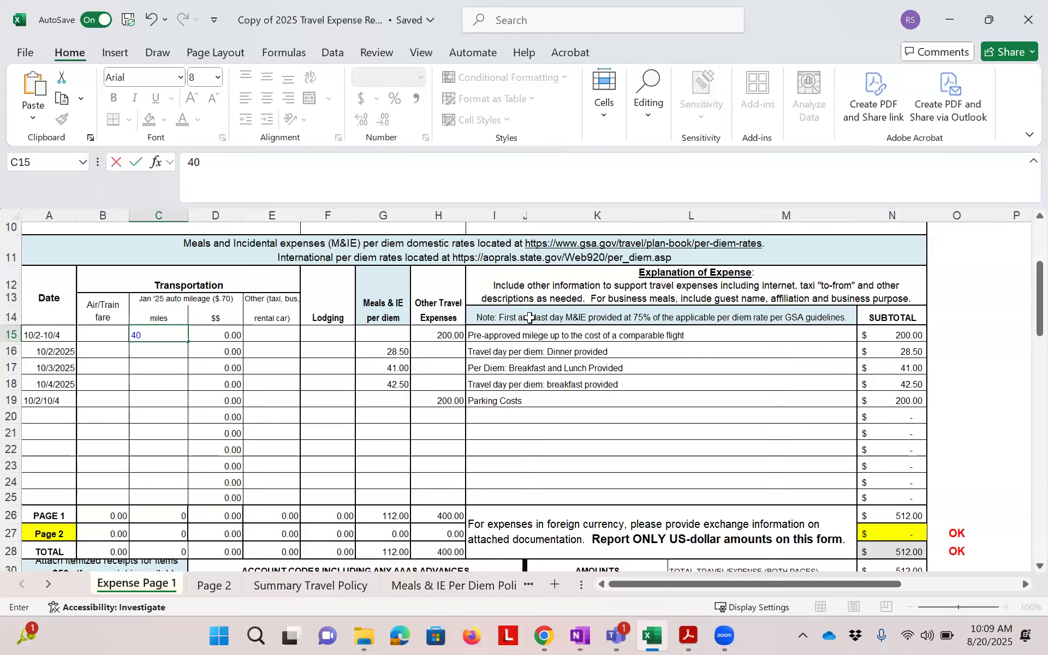
click(453, 328)
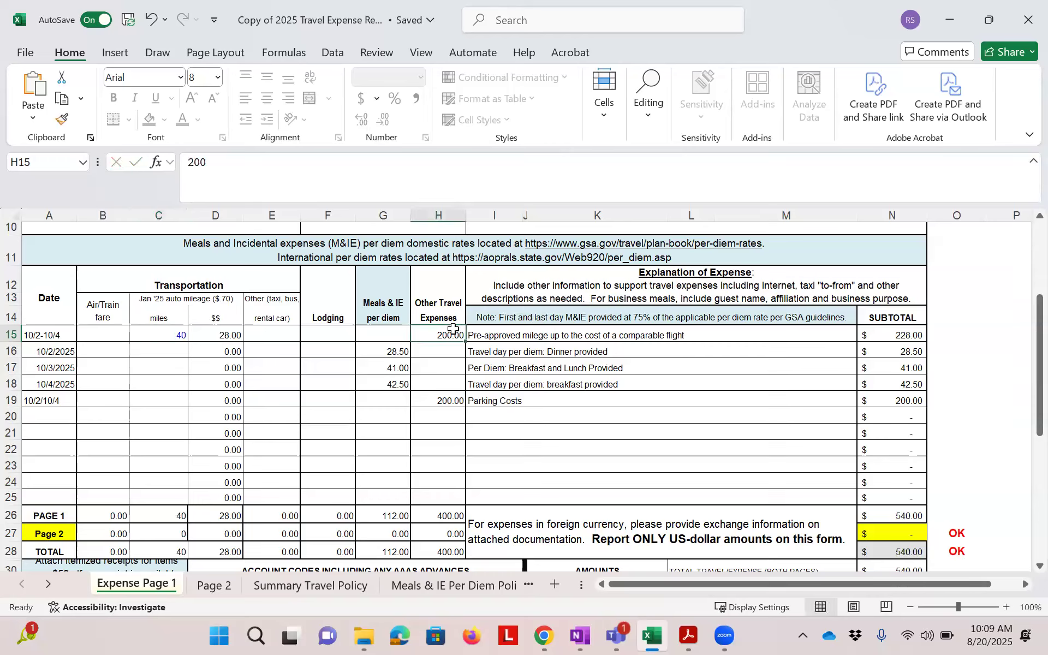
key(Delete)
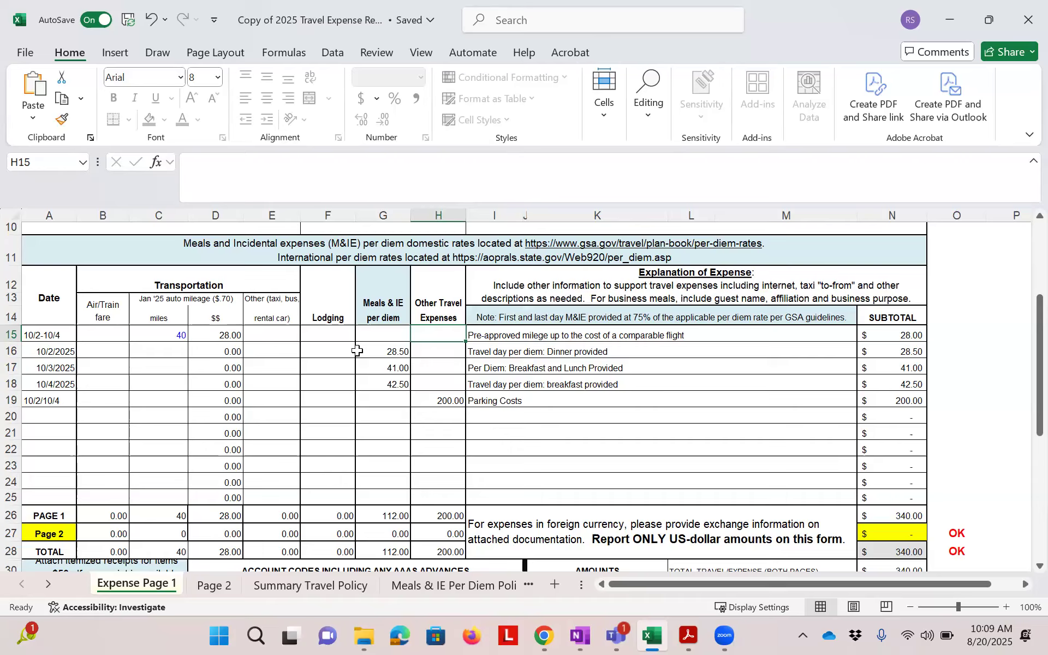
key(ctrl+z)
key(ctrl+z)
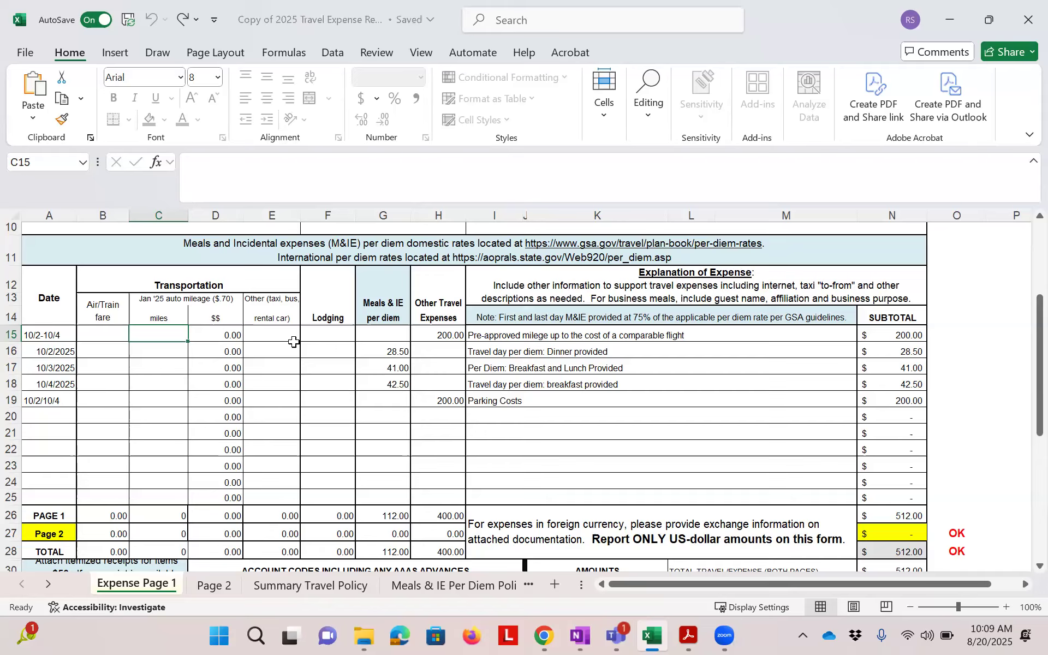
Step: Review the meals and incidentals per diem amounts for 10/2/2025, 10/3/2025 and 10/4/2025
click(347, 350)
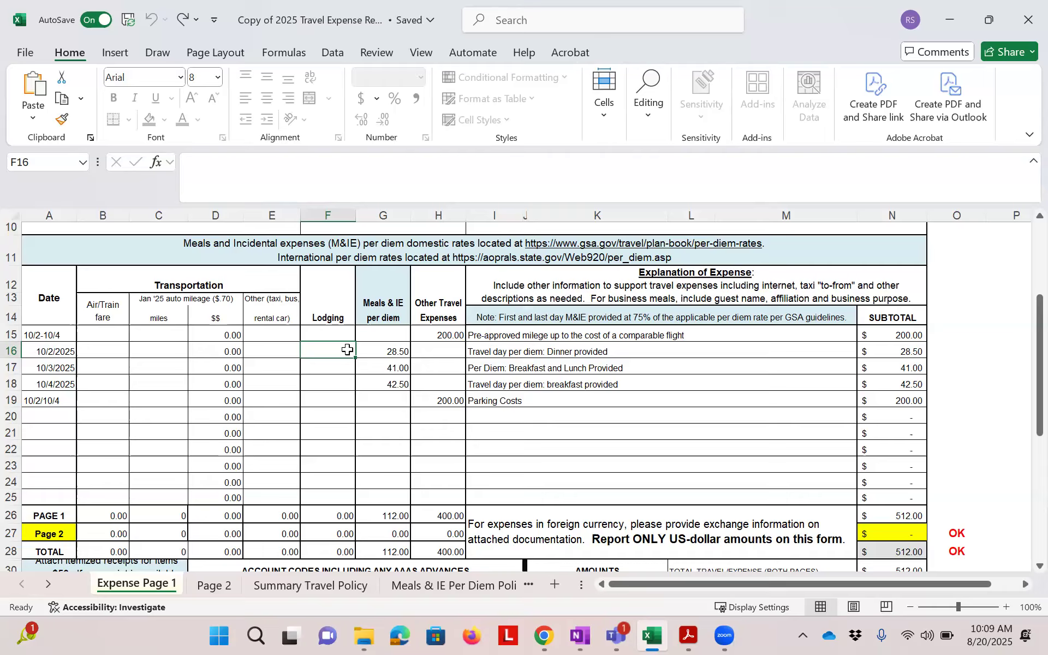
click(379, 369)
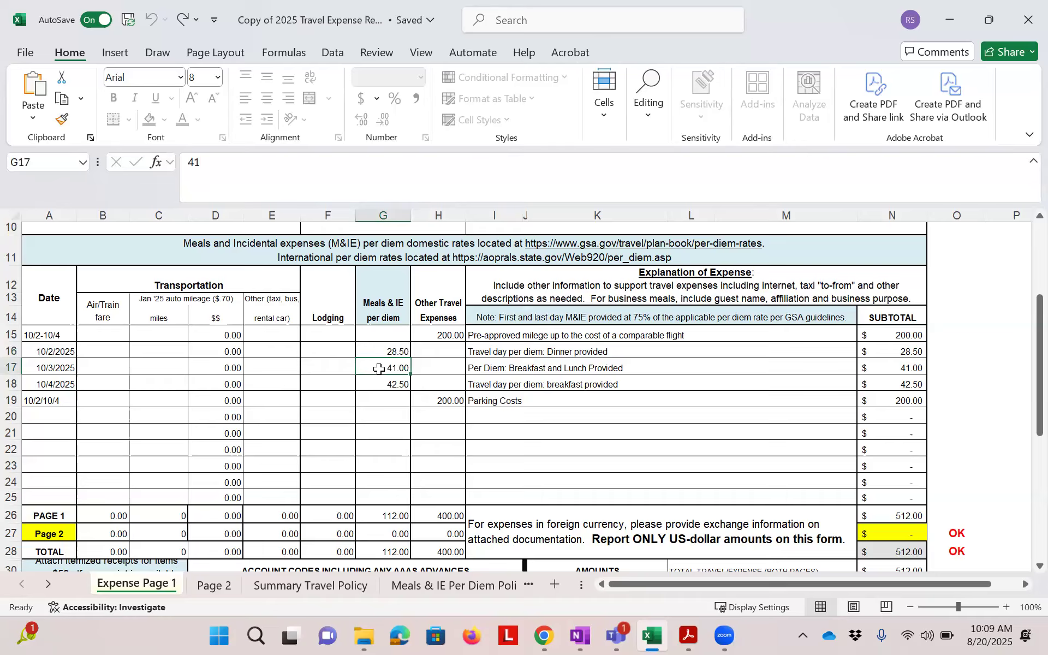
key(Down)
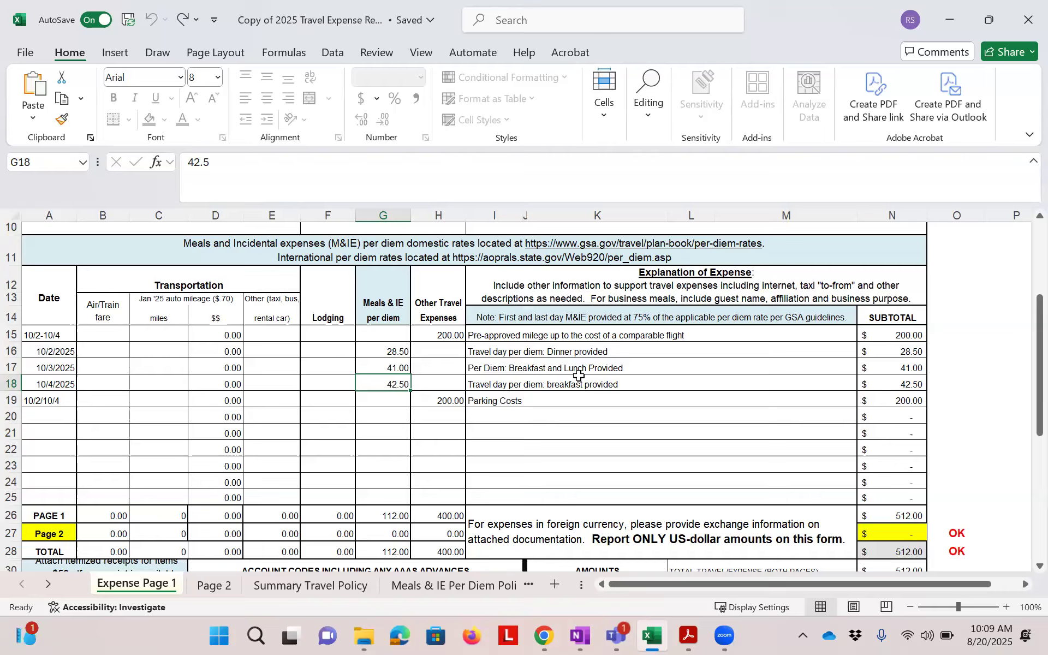
key(Up)
key(Up)
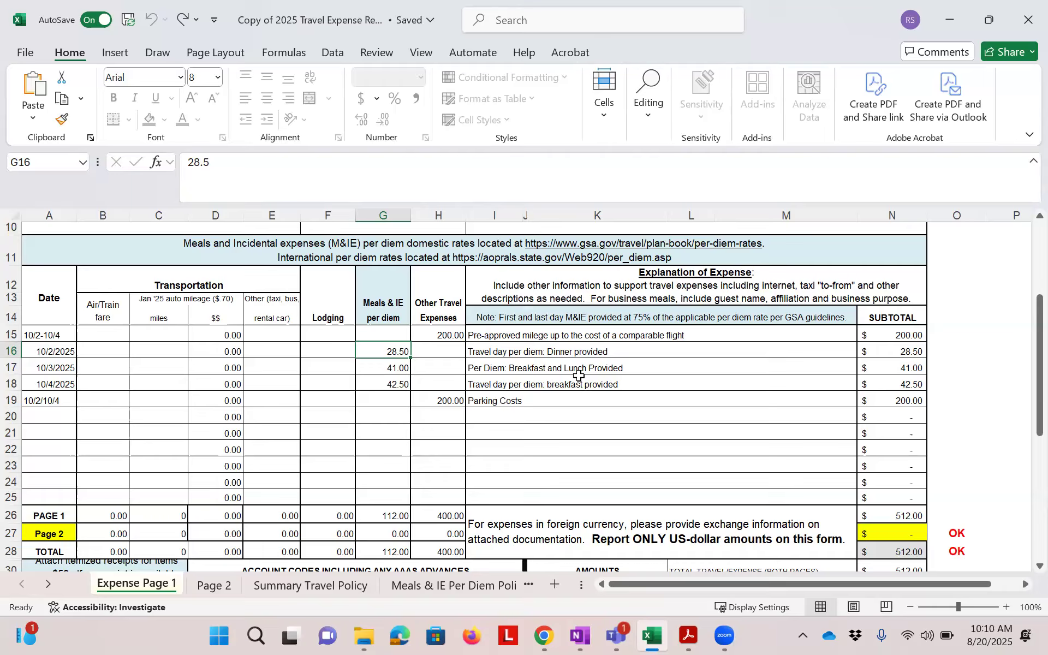
key(Down)
key(Down)
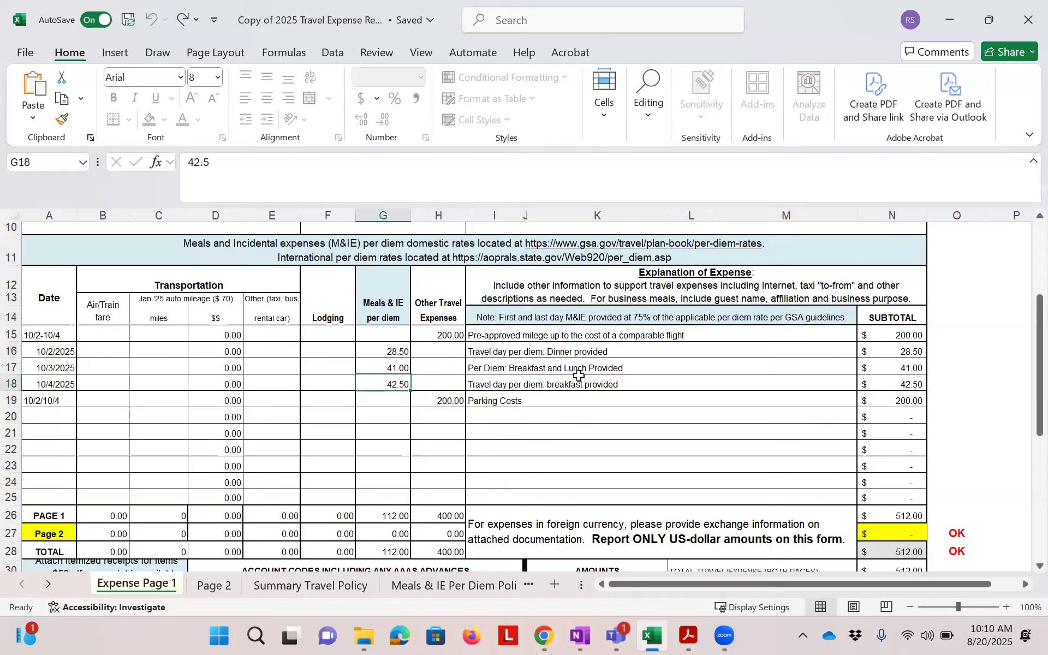
Step: Clear the other travel expenses amount in the Parking Costs row and re-enter it as 200
key(Left)
key(Down)
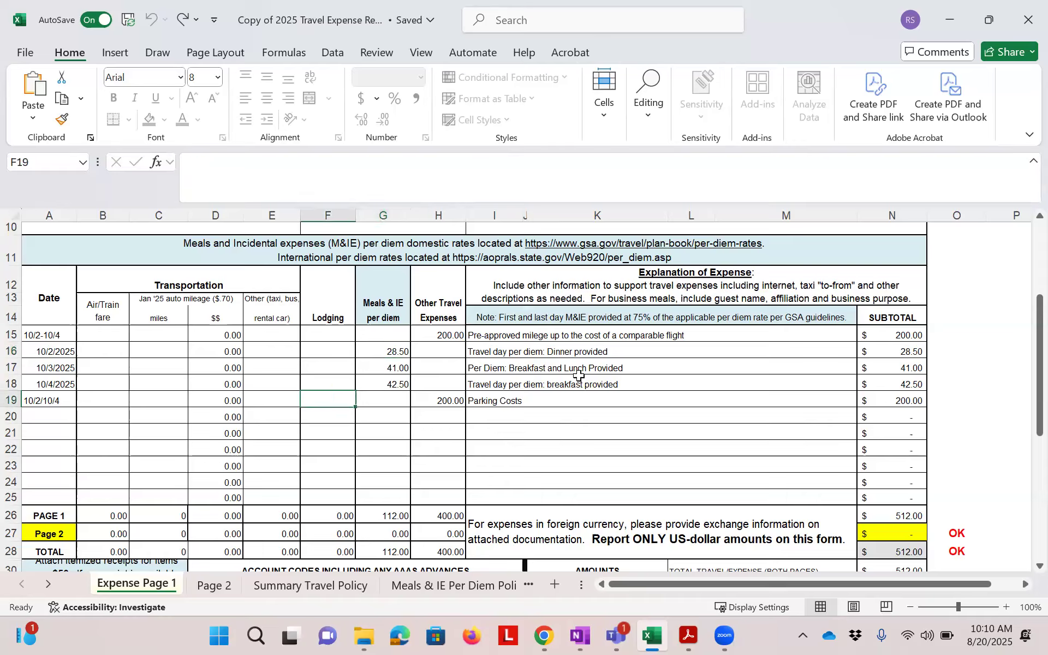
click(448, 395)
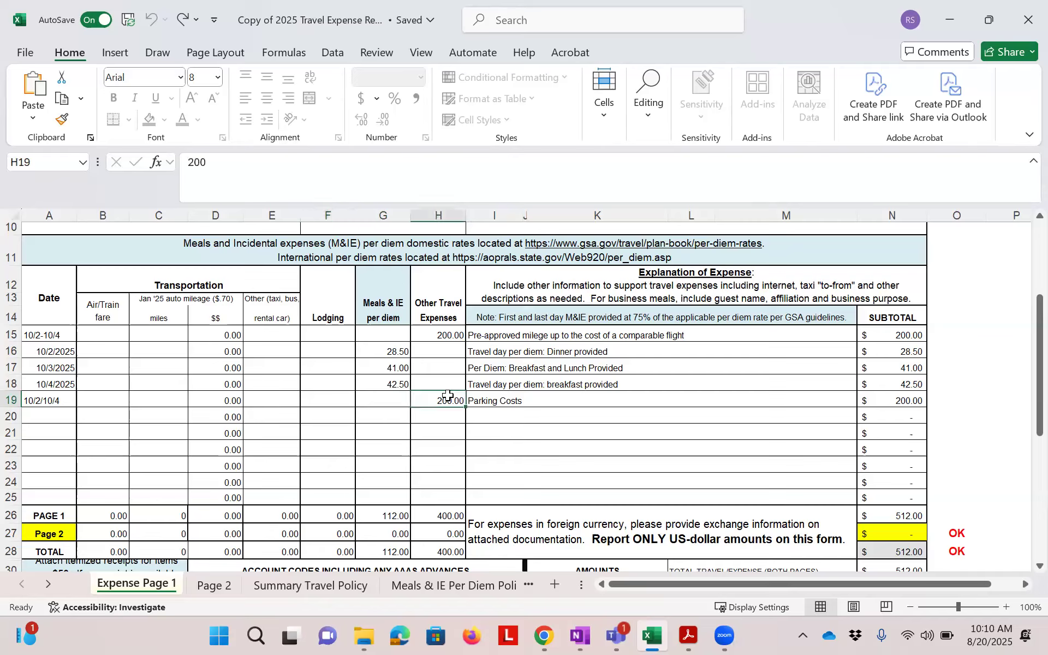
key(Delete)
key(Right)
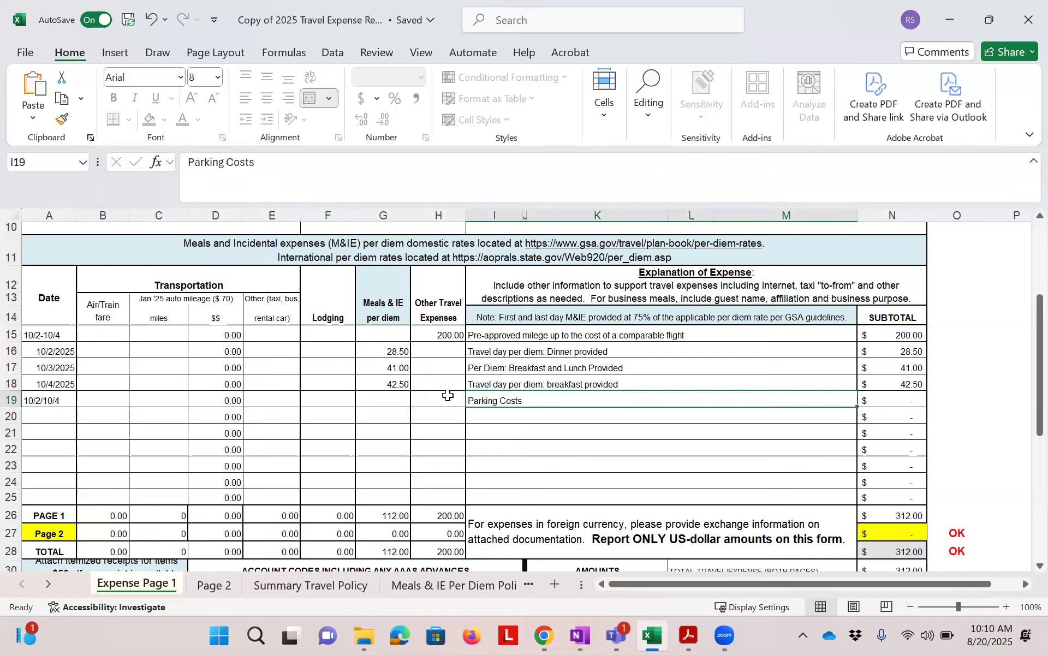
key(Left)
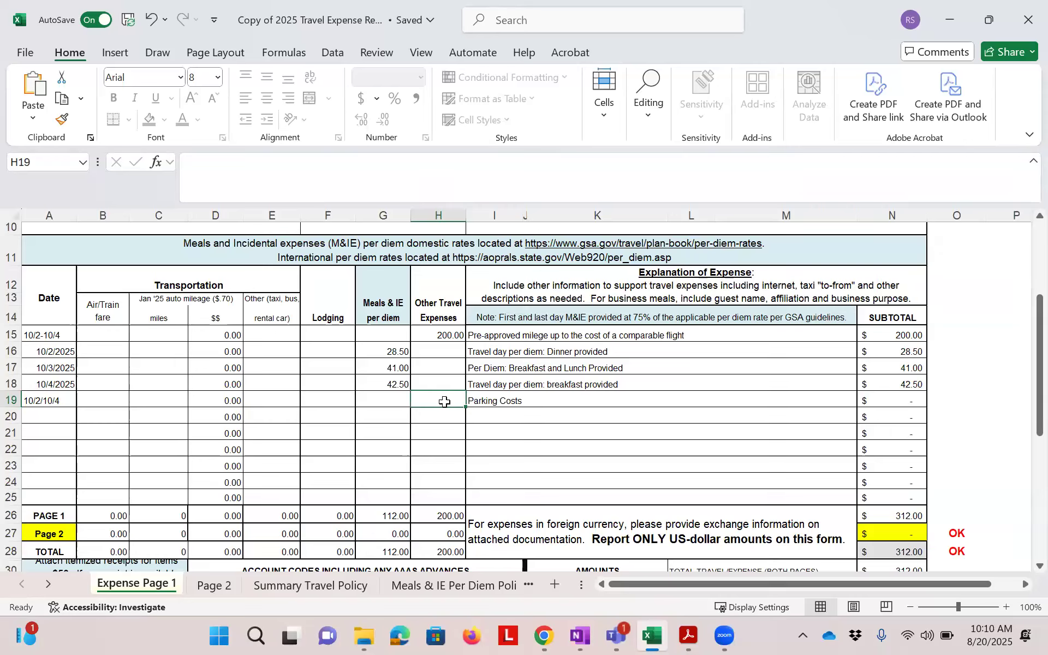
text(200)
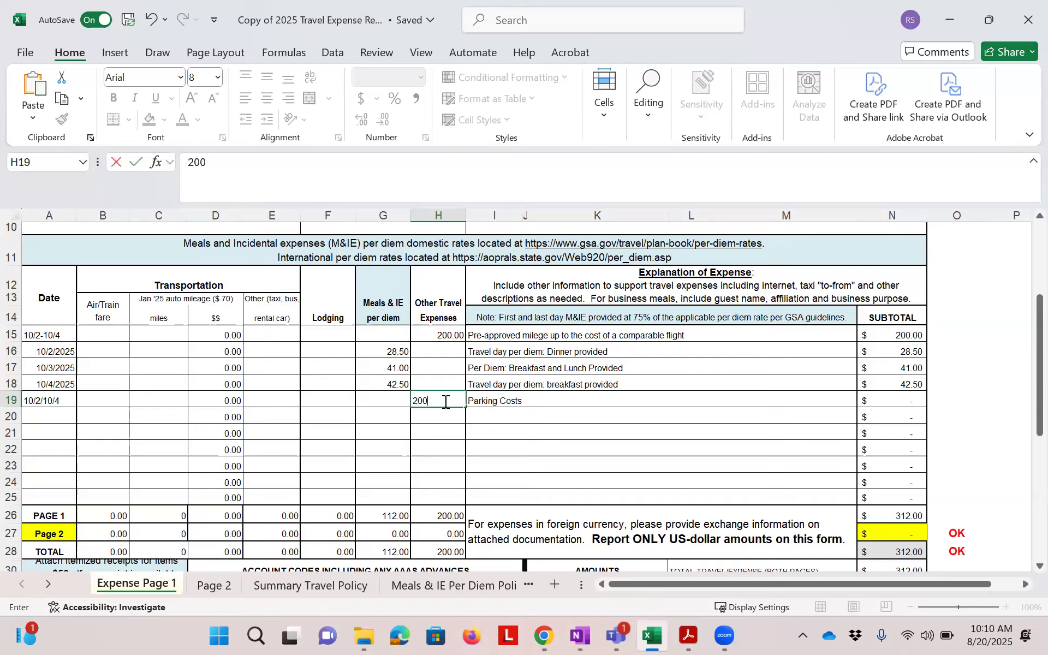
click(588, 410)
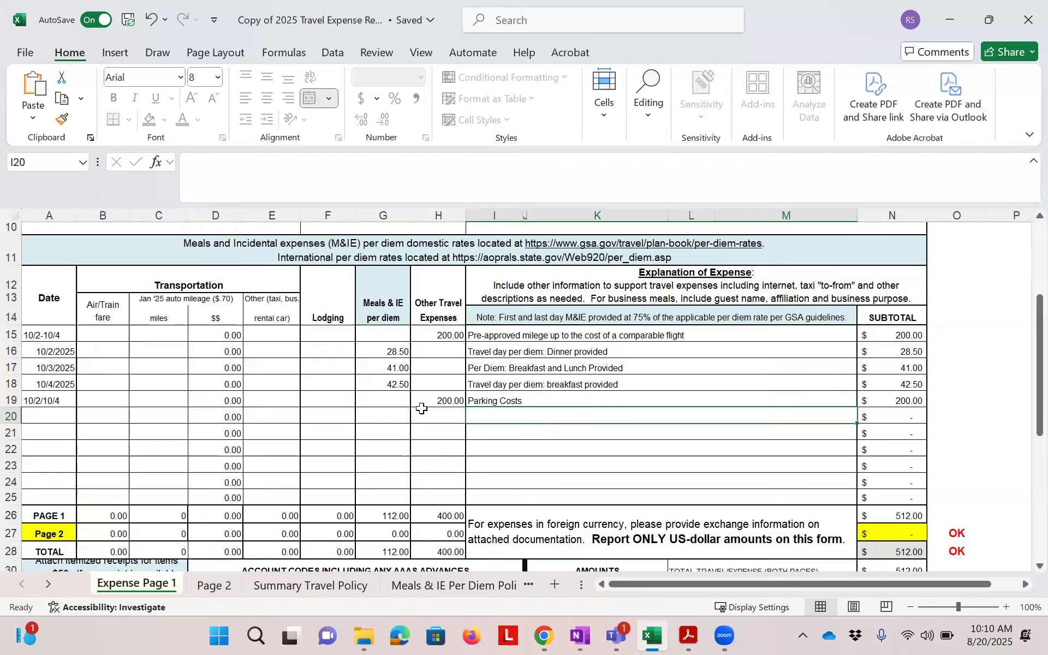
click(420, 403)
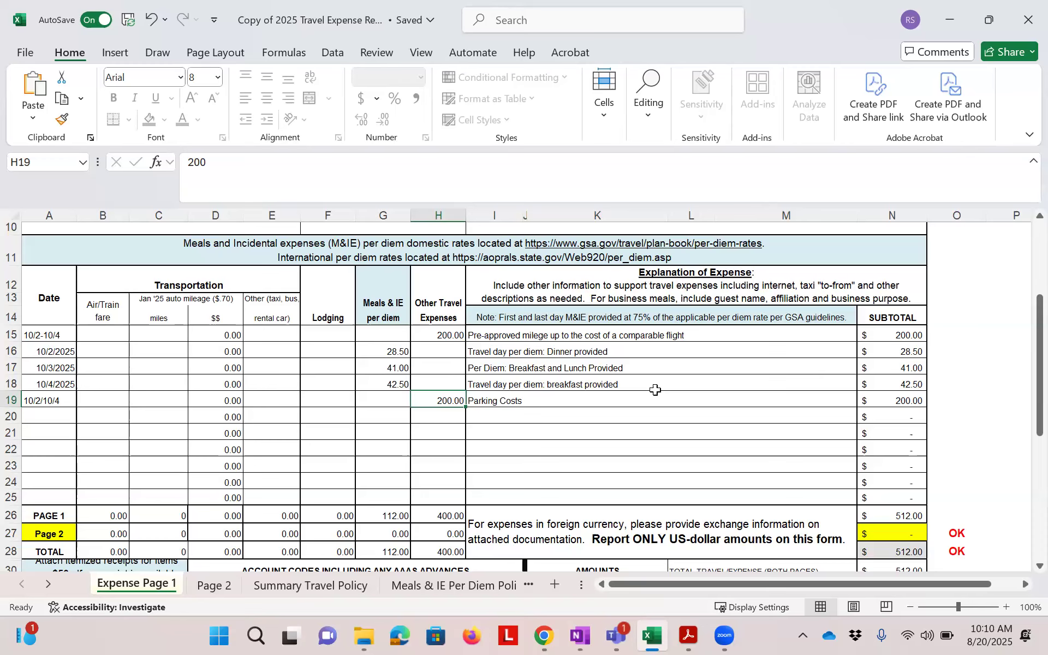
Step: Examine the certification section, switch to the 2017 Travel Expense Report PDF in Adobe Acrobat, and examine its signature and date lines
scroll(655, 390, down, 7)
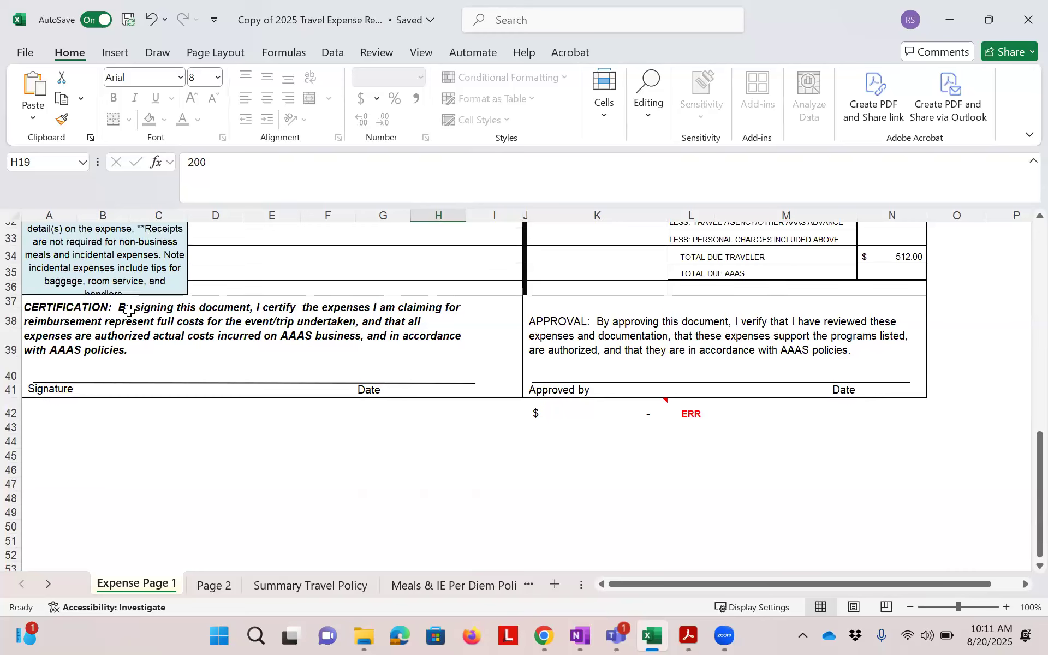
click(679, 634)
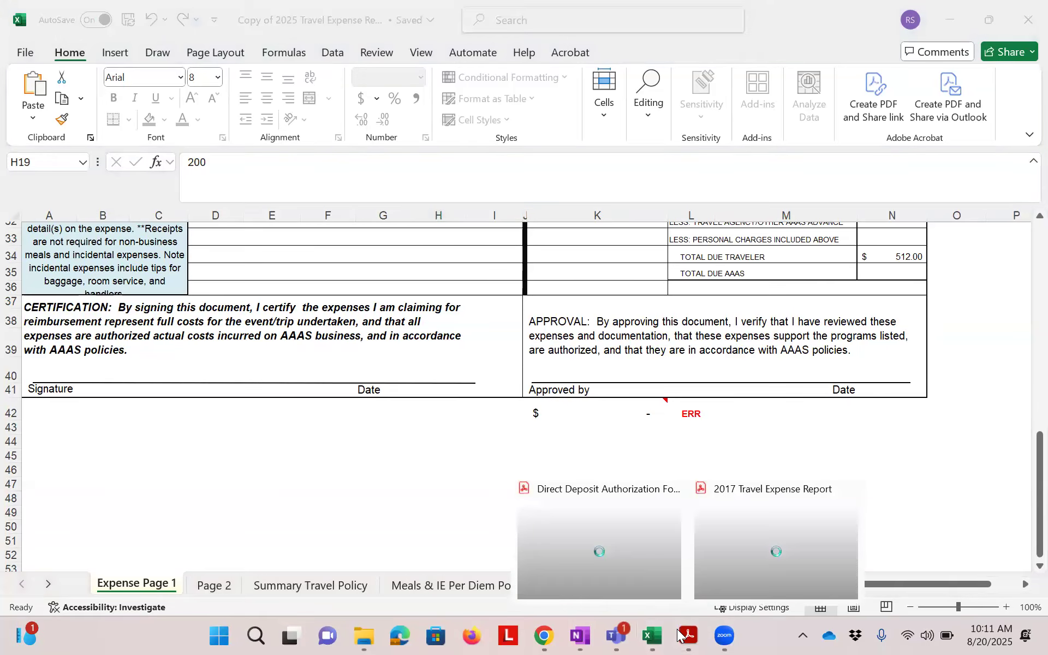
click(739, 517)
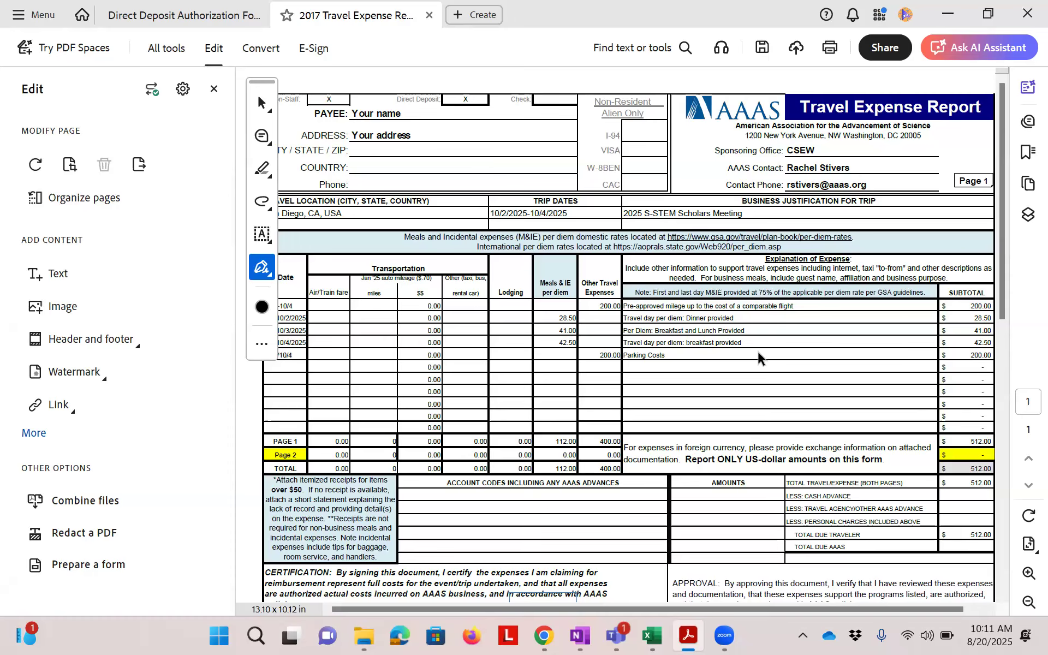
scroll(757, 357, down, 3)
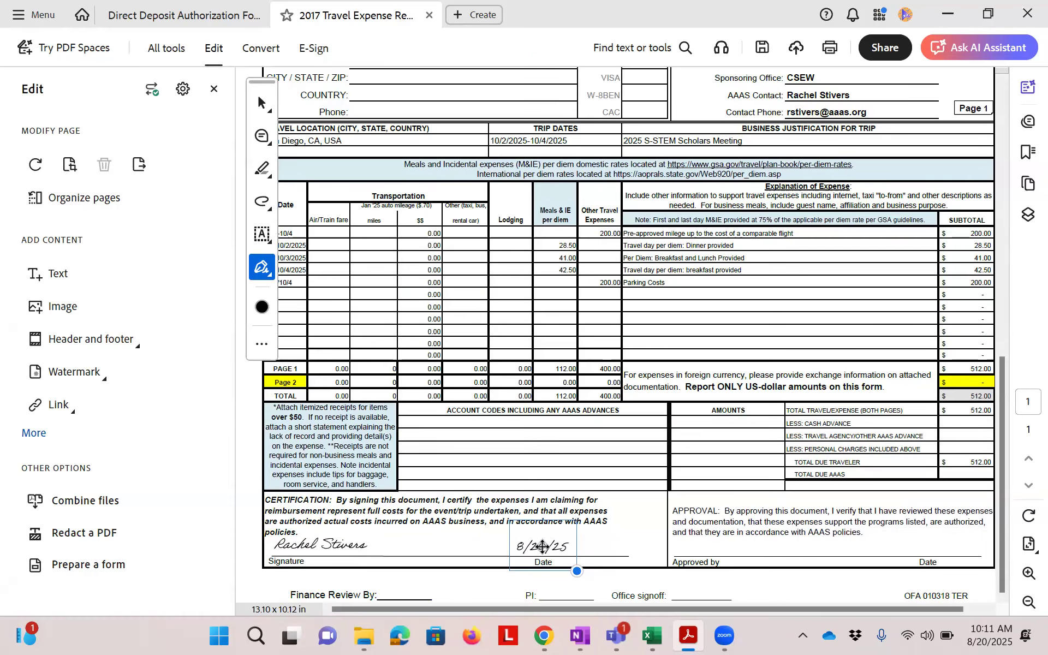
Step: Delete the existing date and signature from the certification section of the travel expense report
click(580, 499)
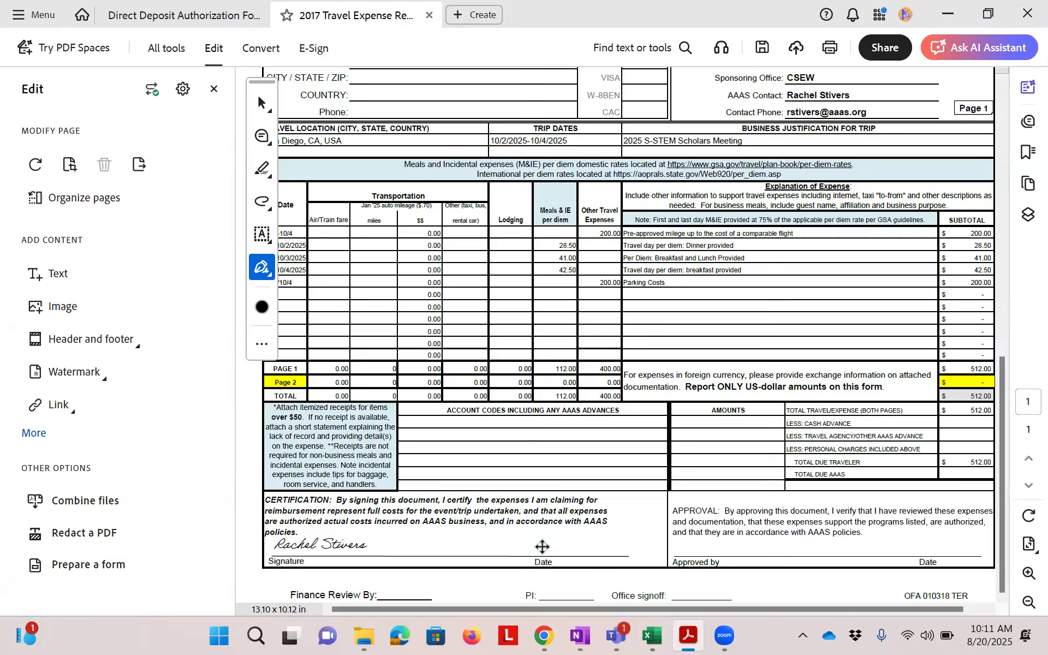
click(338, 541)
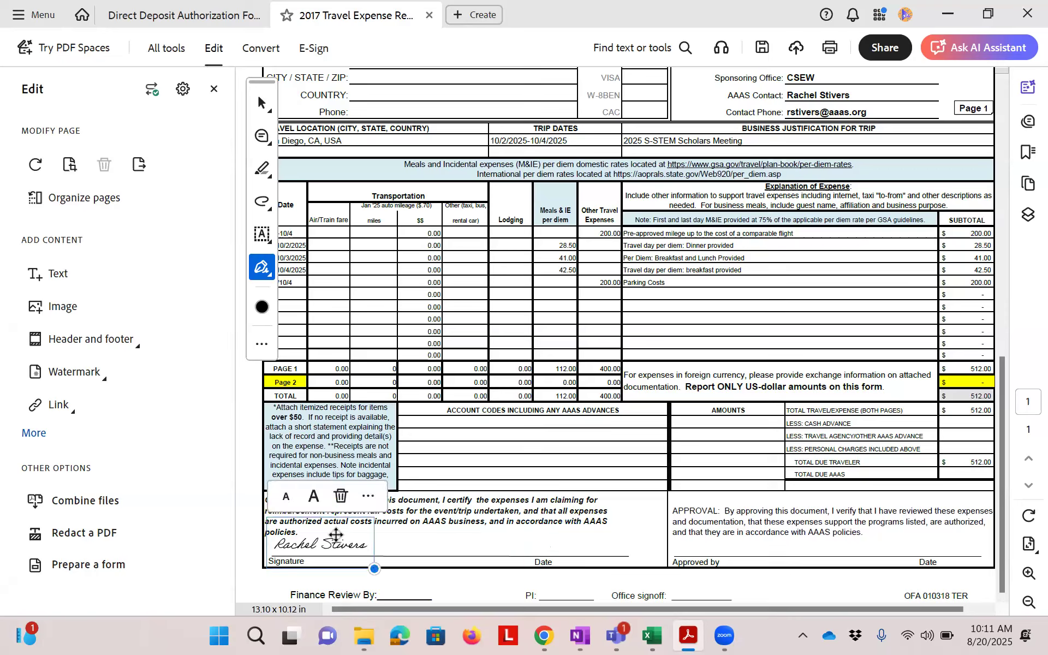
click(341, 495)
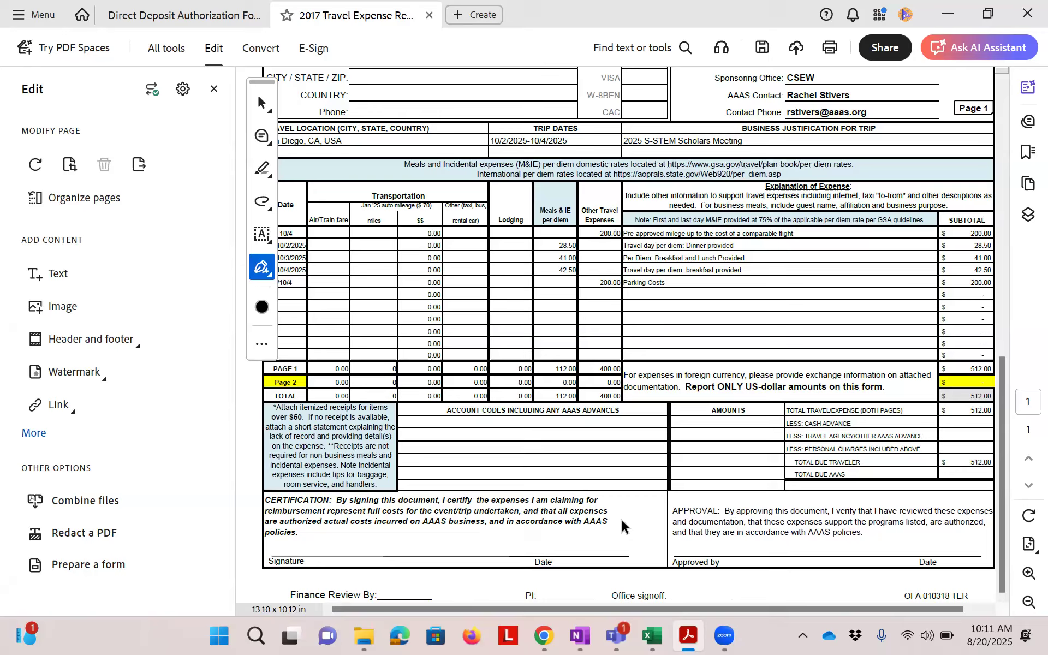
Step: Place the saved signature on the certification's Signature line
click(262, 267)
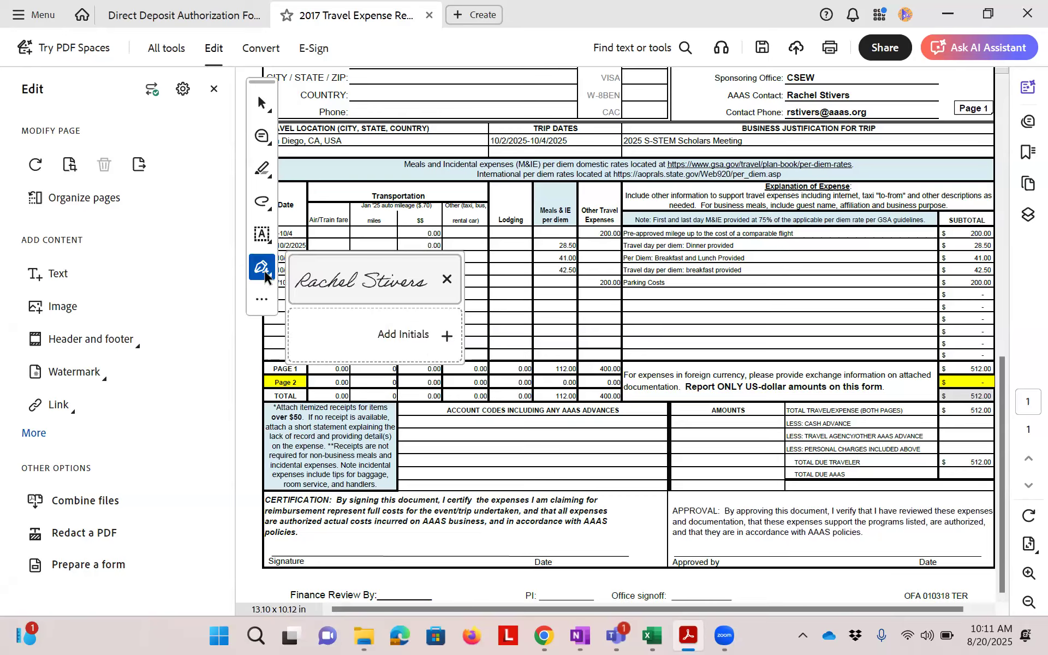
click(339, 286)
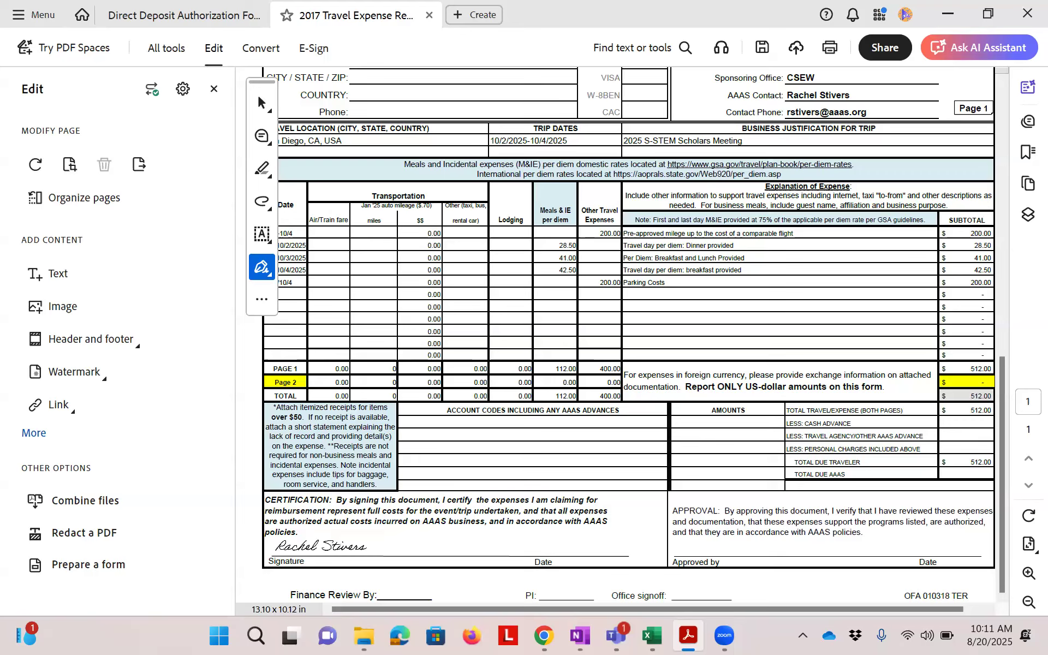
click(321, 545)
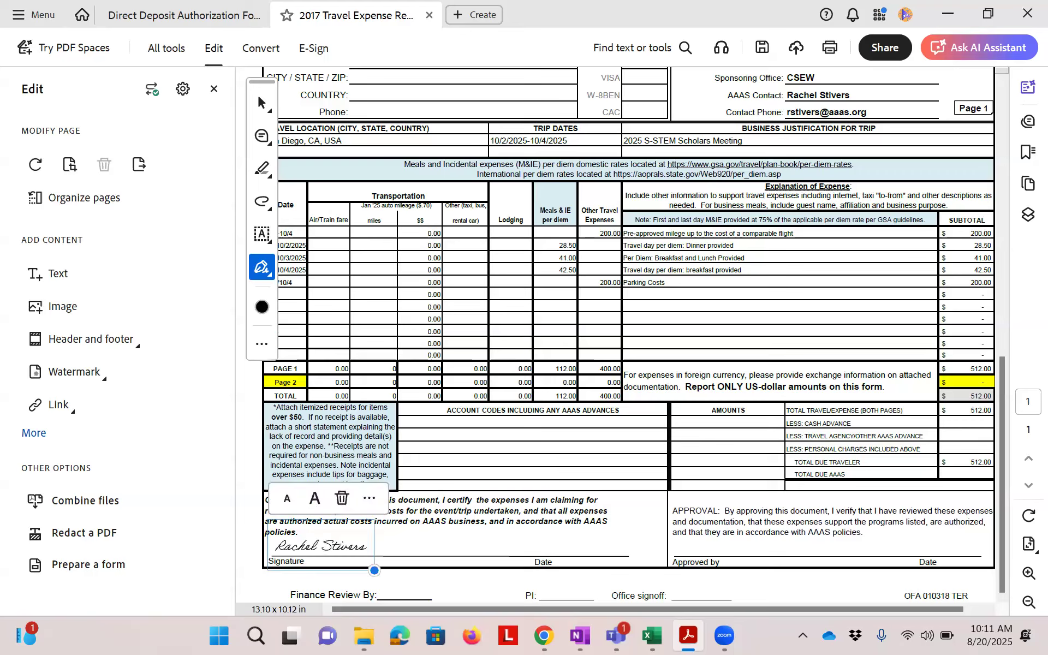
Step: Create typed initials reading 8/20/2025 and place them on the certification's Date line
click(262, 267)
click(386, 339)
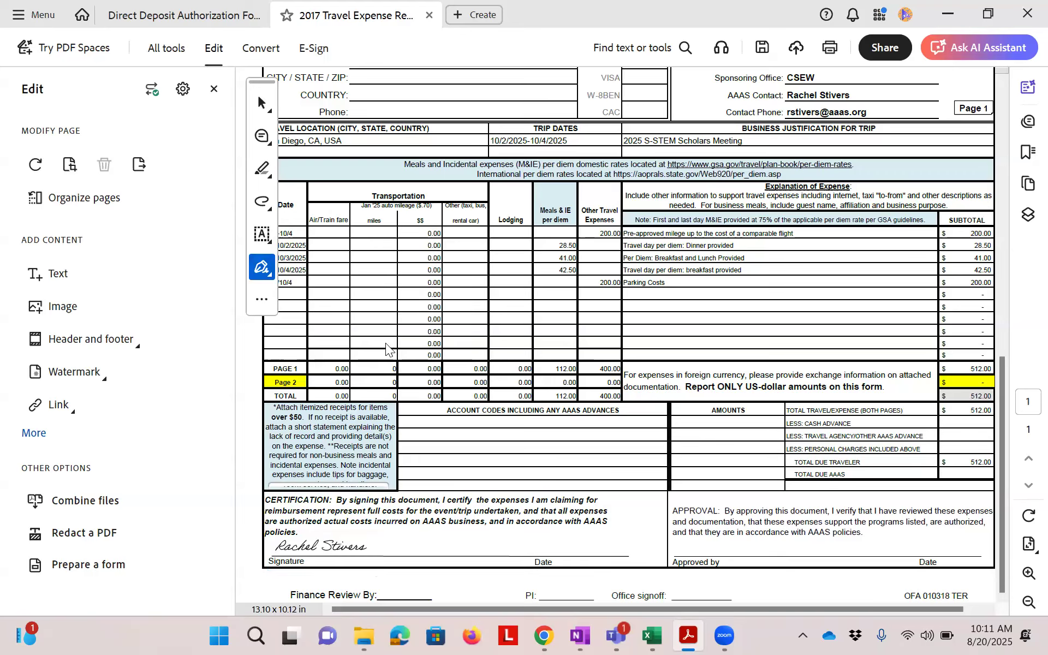
key(BackSpace)
key(BackSpace)
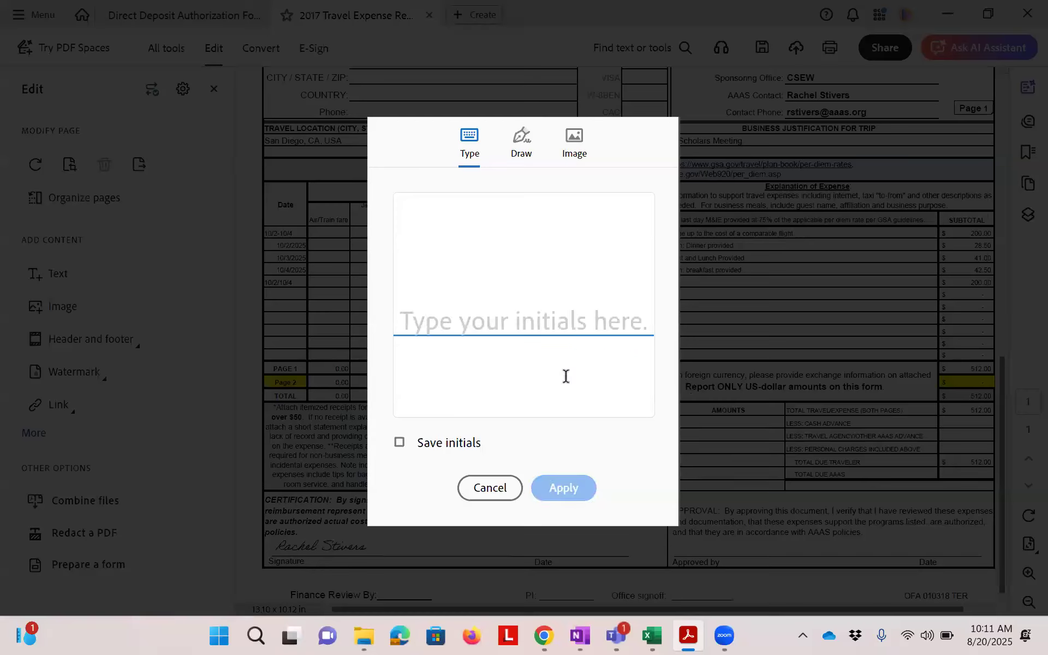
text(Z/)
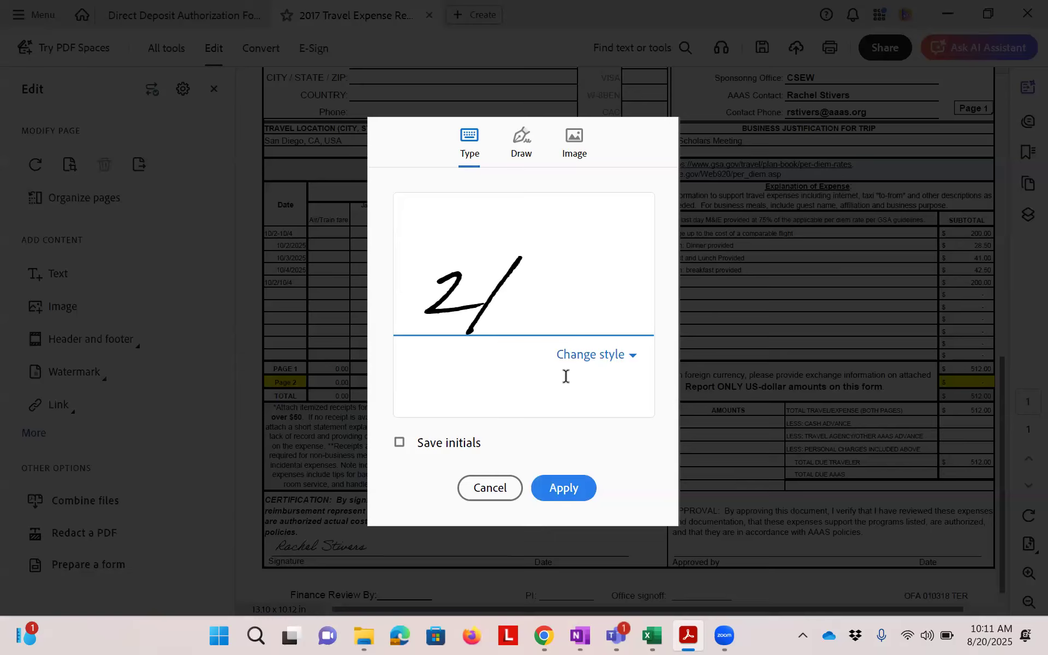
key(BackSpace)
key(BackSpace)
text(8)
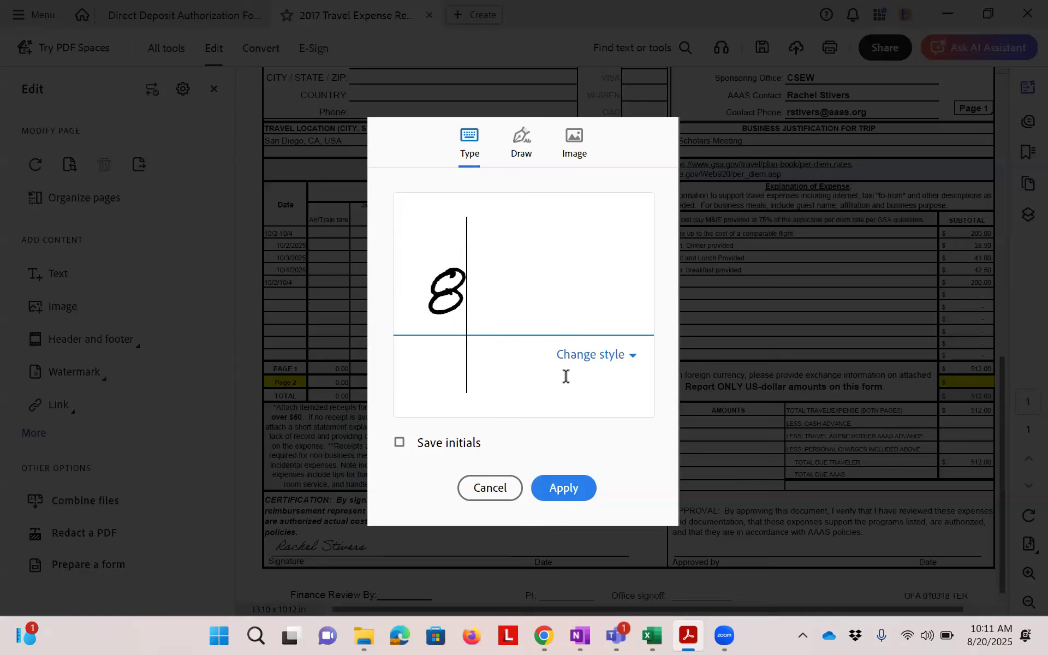
text(/20/2025)
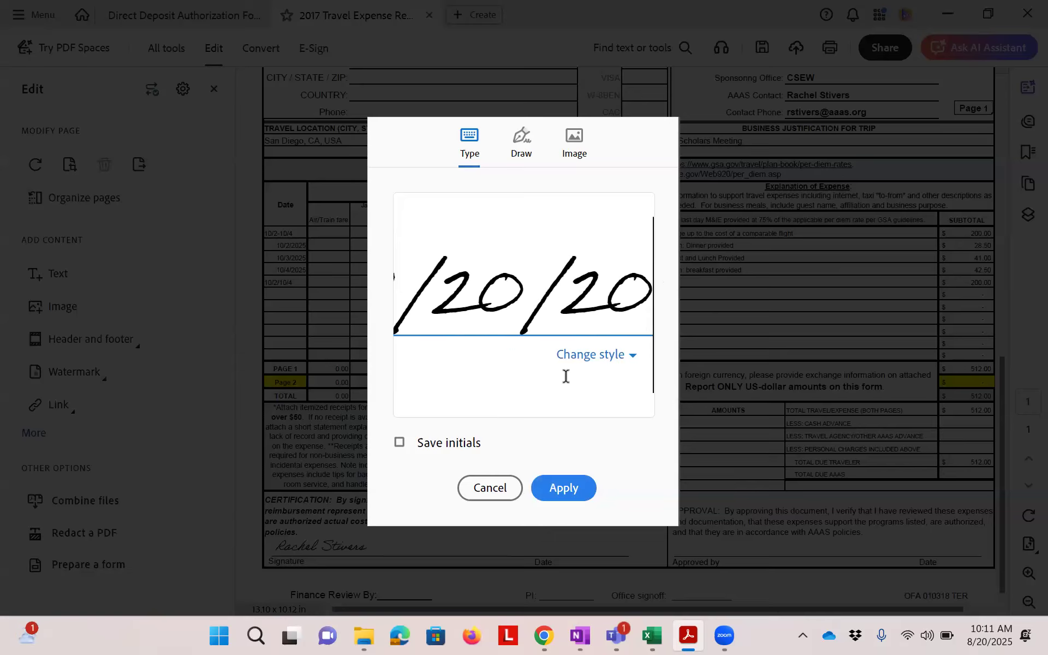
click(553, 490)
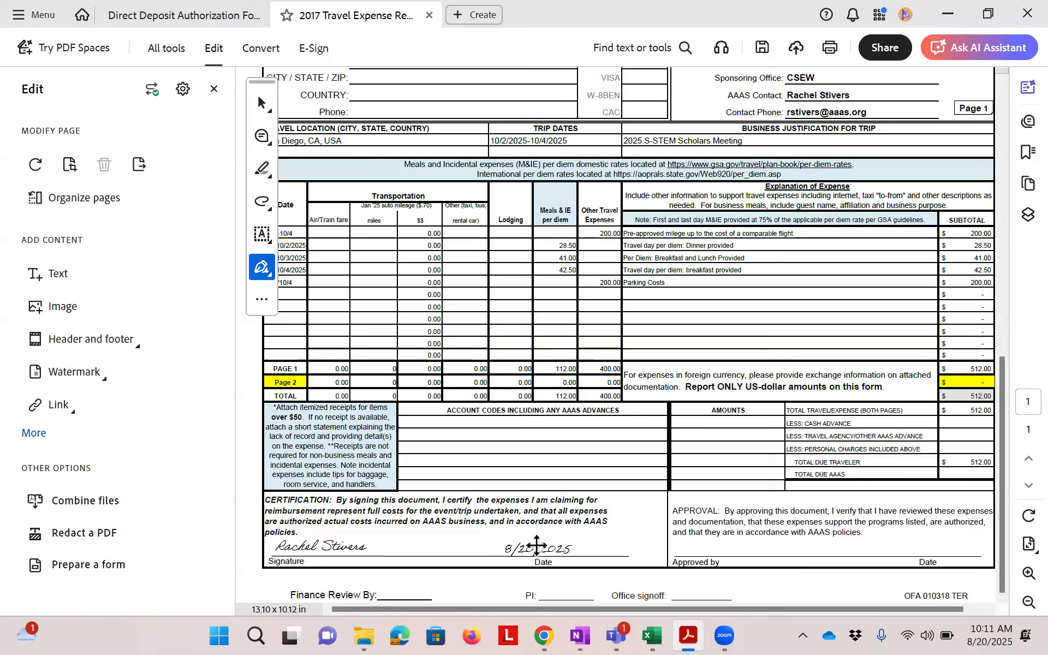
click(538, 548)
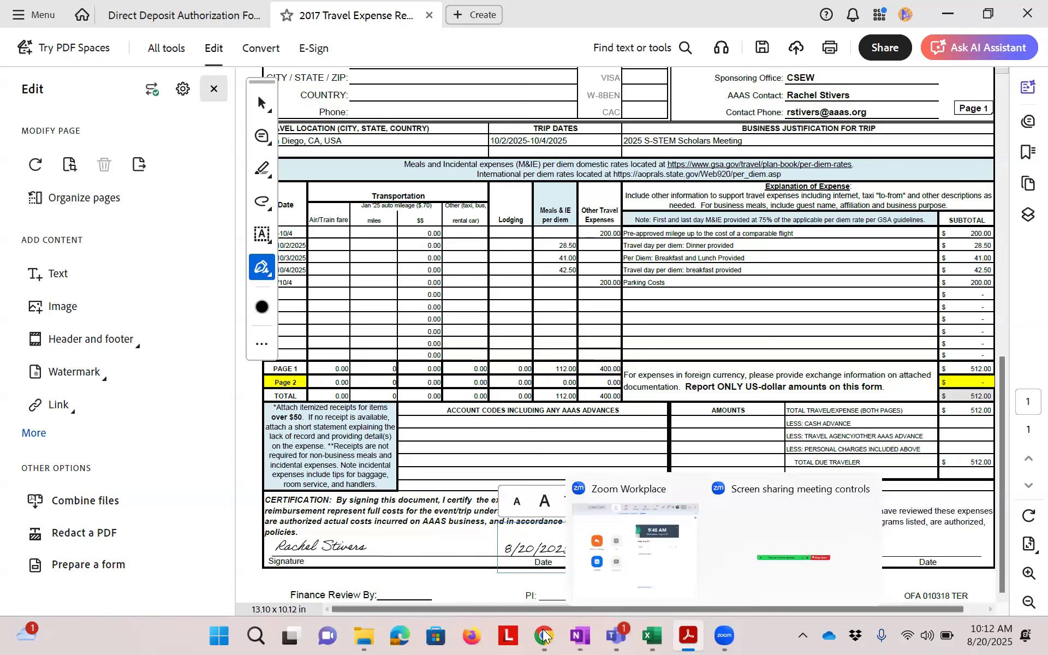
Step: Switch to the Dropbox file request for 2025 S-STEM Scholars Meeting Completed TERs in Chrome and maximize its window
mouse_move(544, 635)
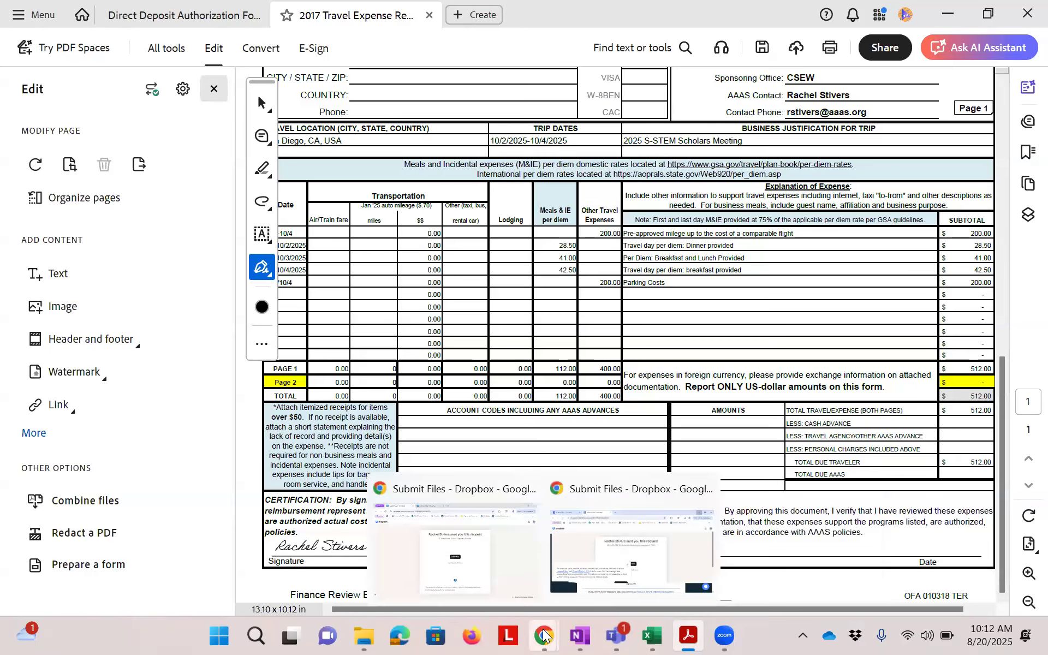
click(644, 534)
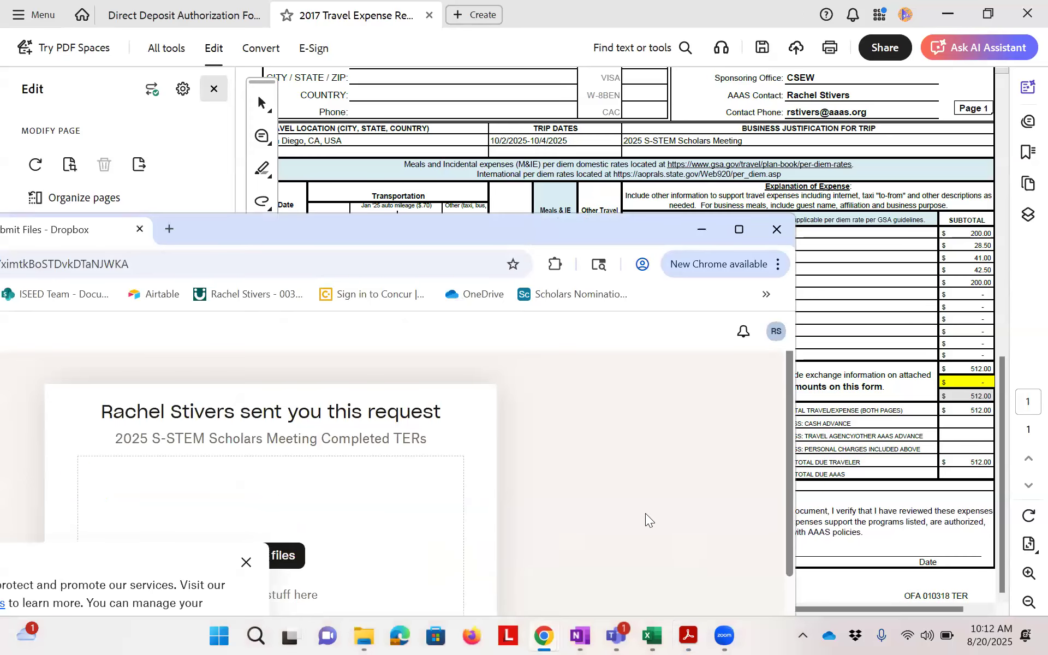
click(735, 231)
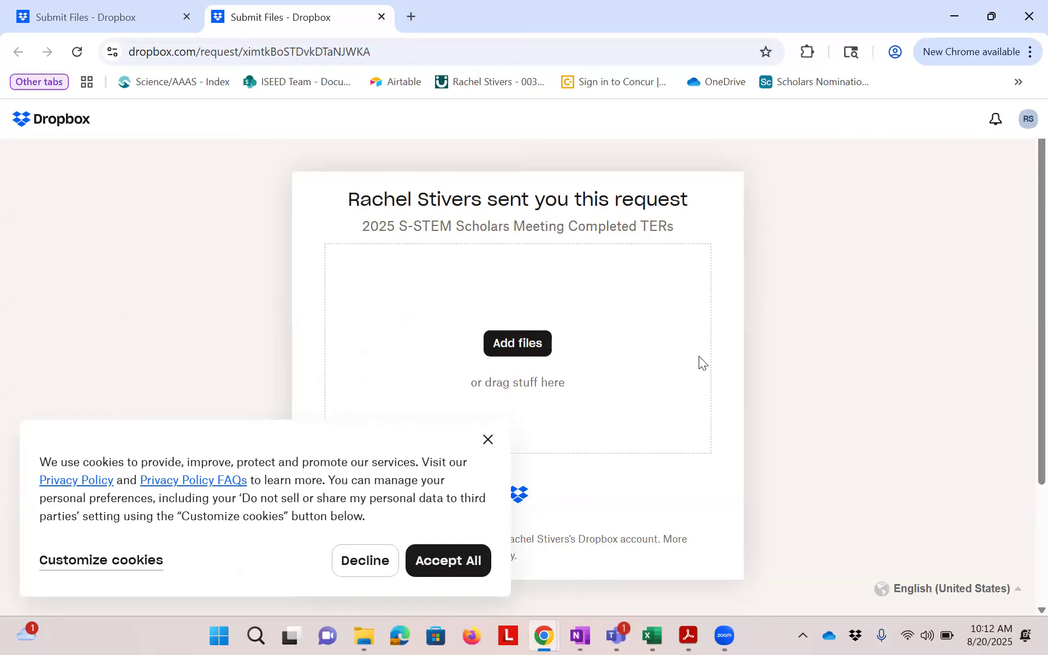
Step: Switch to the Direct Deposit Authorization Form in Adobe Acrobat and examine its payee, signature and bank account sections
mouse_move(642, 635)
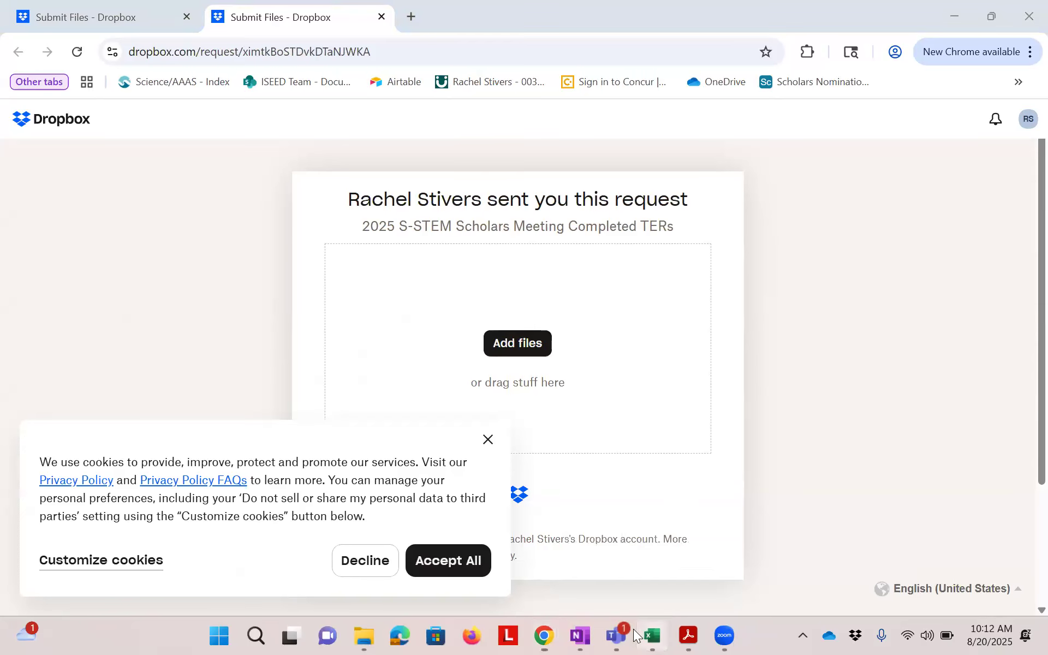
click(639, 636)
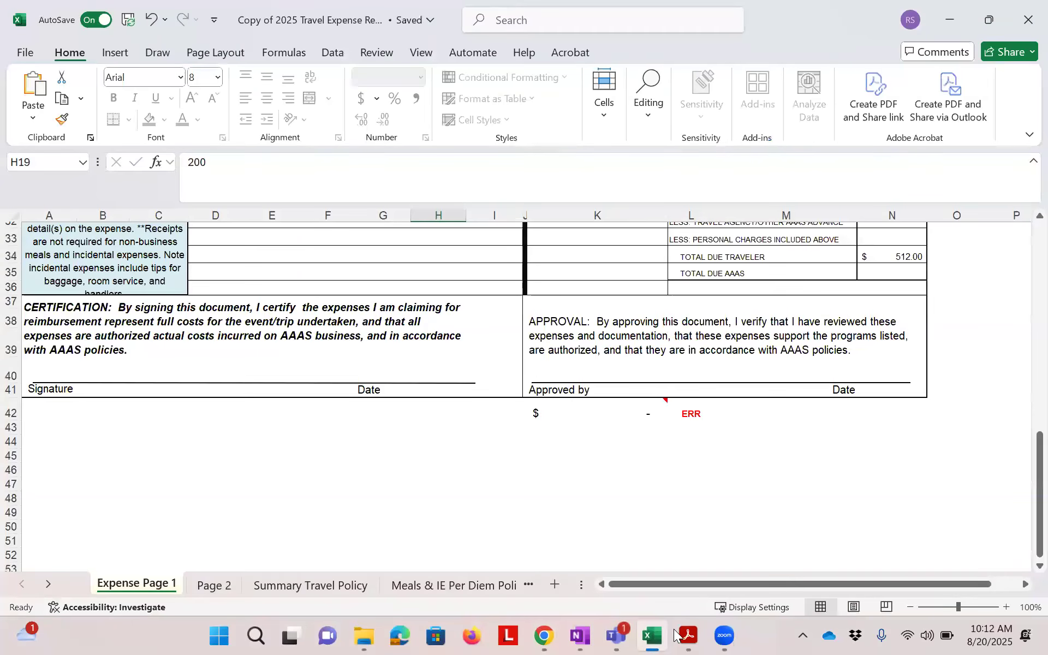
mouse_move(687, 635)
click(593, 572)
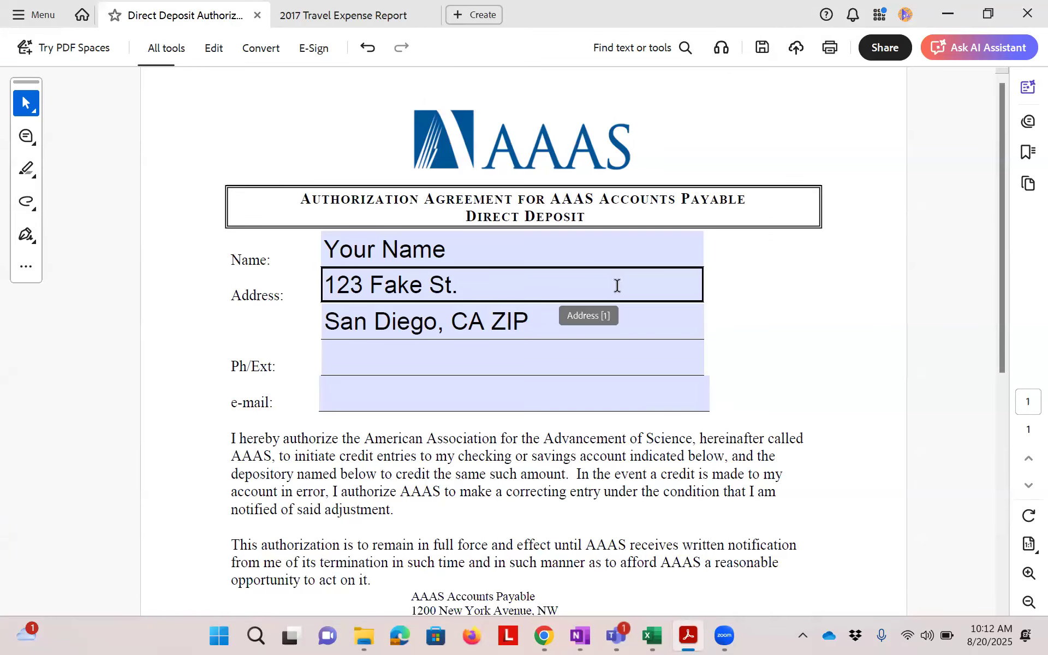
scroll(653, 343, down, 5)
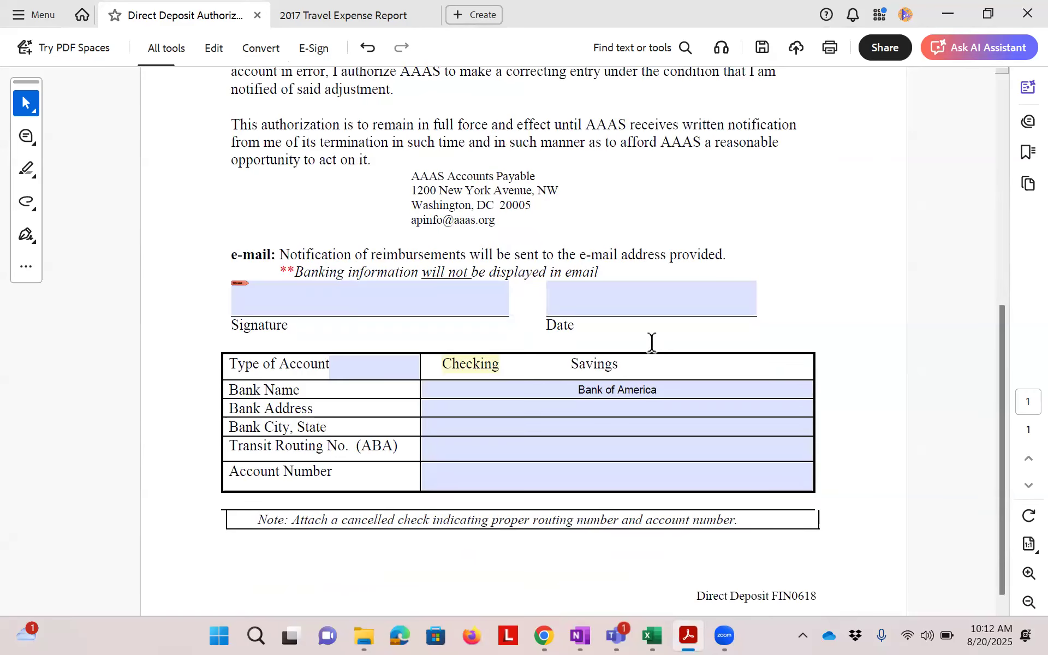
scroll(475, 265, up, 5)
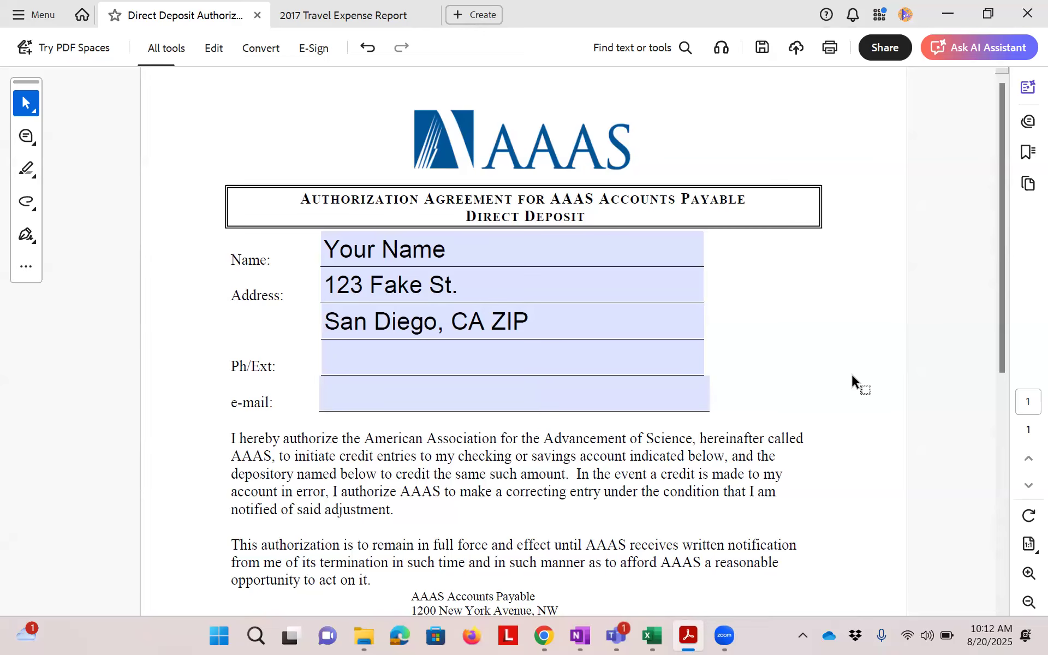
scroll(852, 375, down, 8)
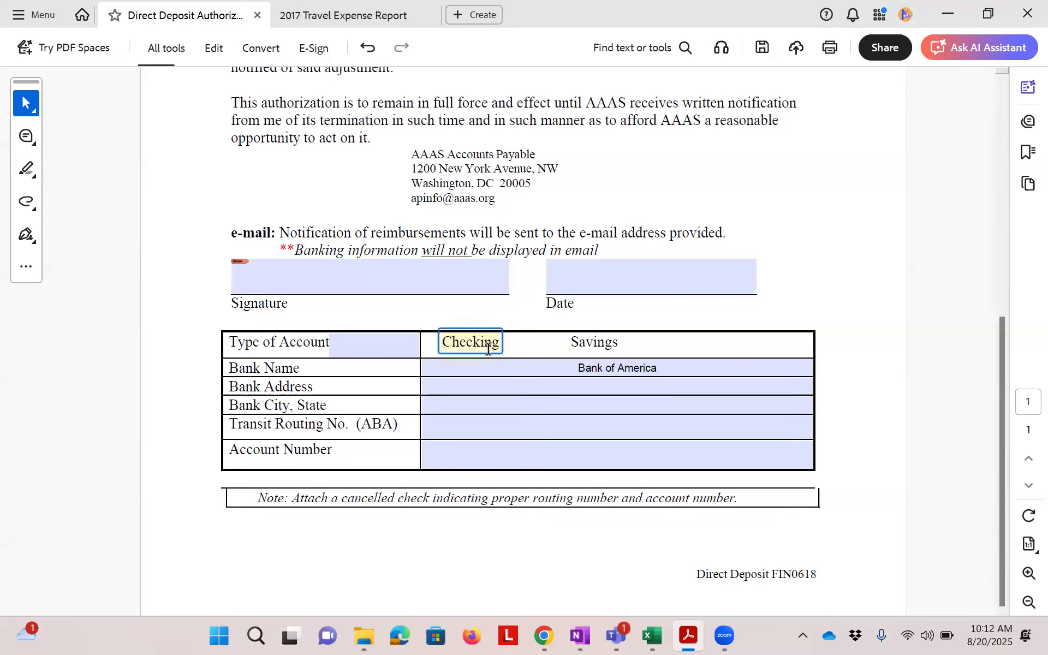
Step: Review the form's account type, bank name, bank address, bank city and state, transit routing number and account number fields
click(434, 346)
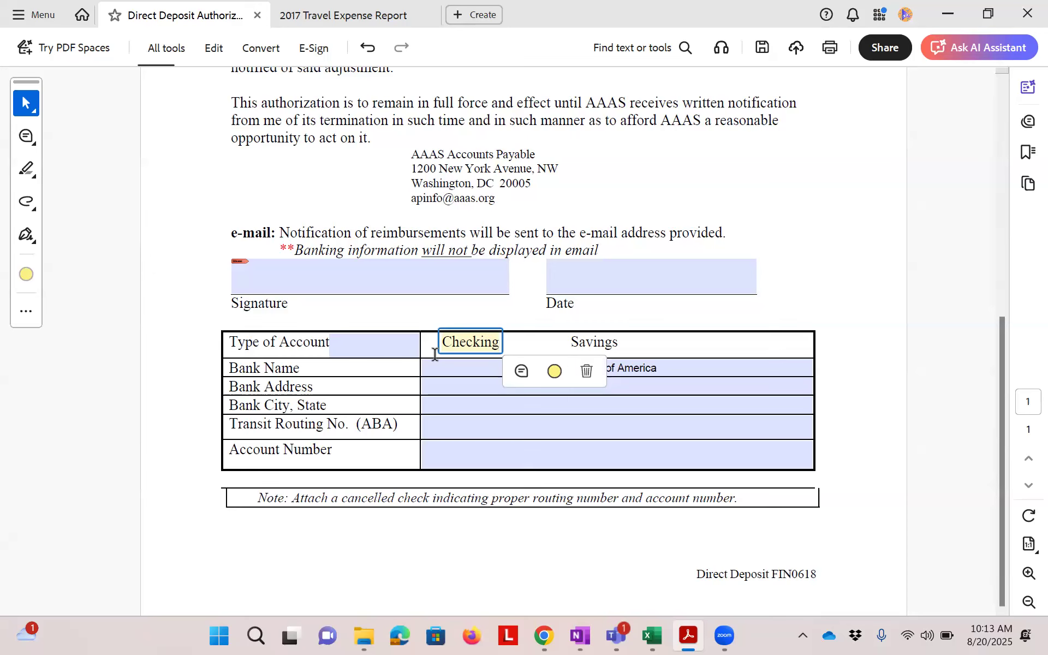
click(454, 365)
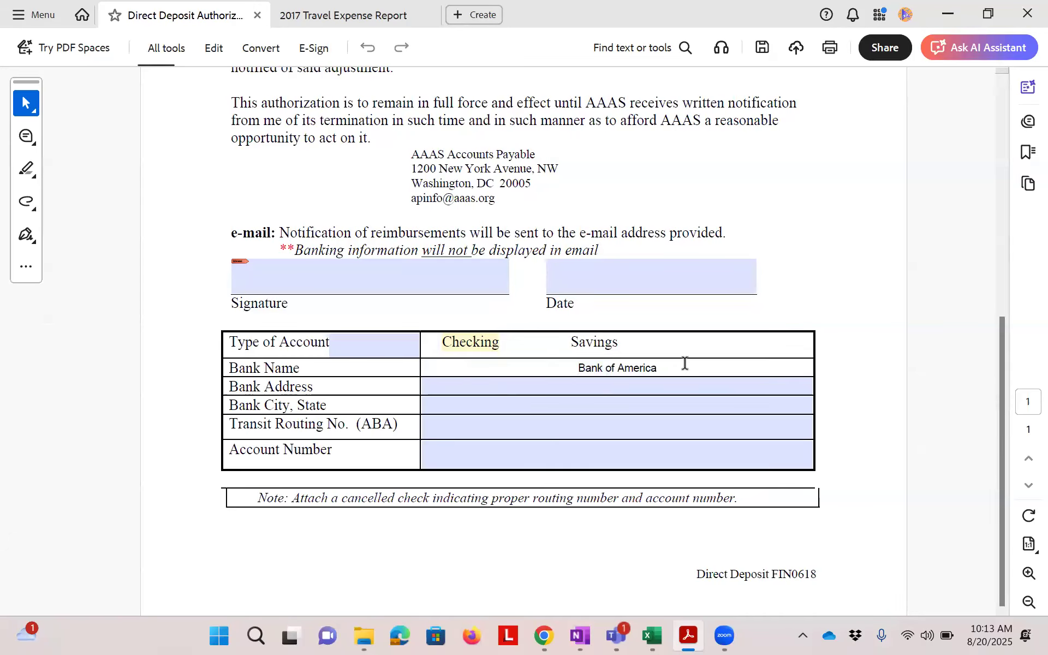
click(629, 388)
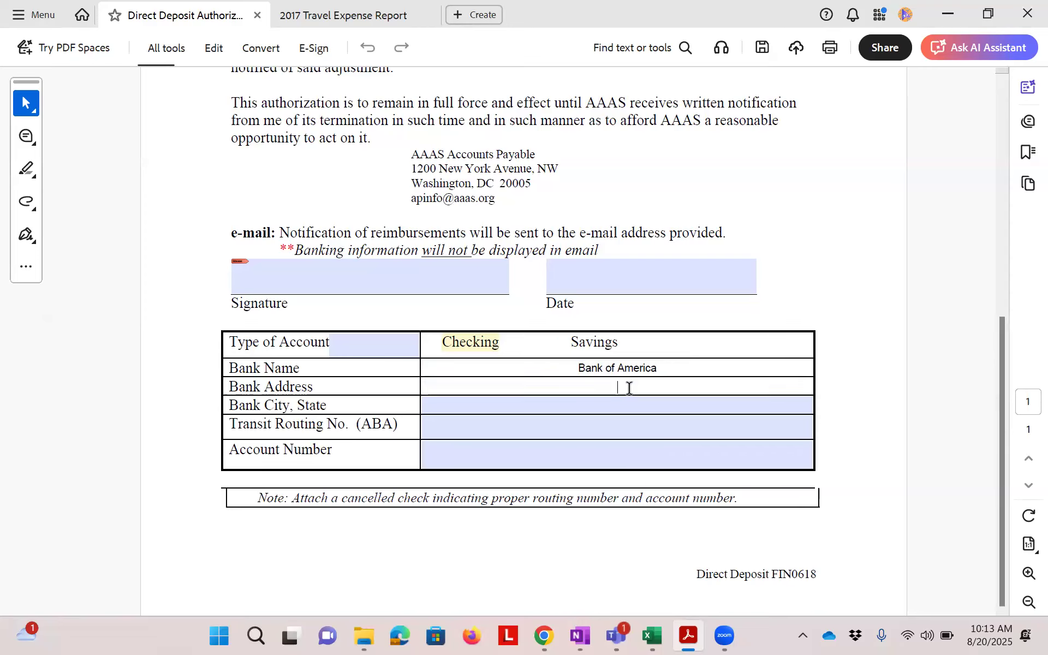
click(620, 407)
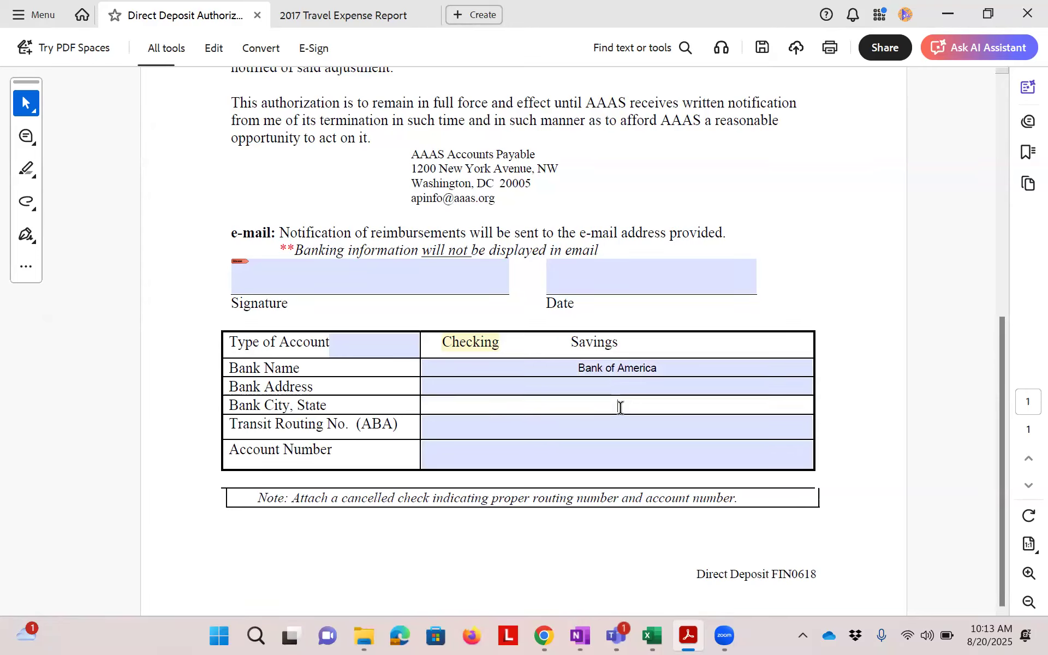
click(596, 430)
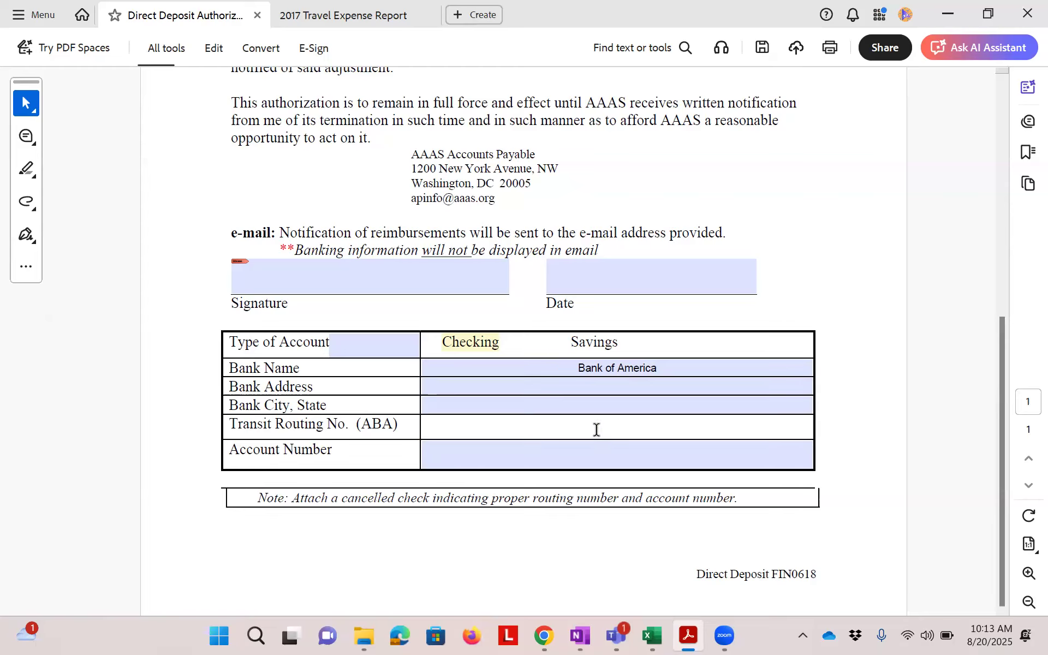
click(593, 455)
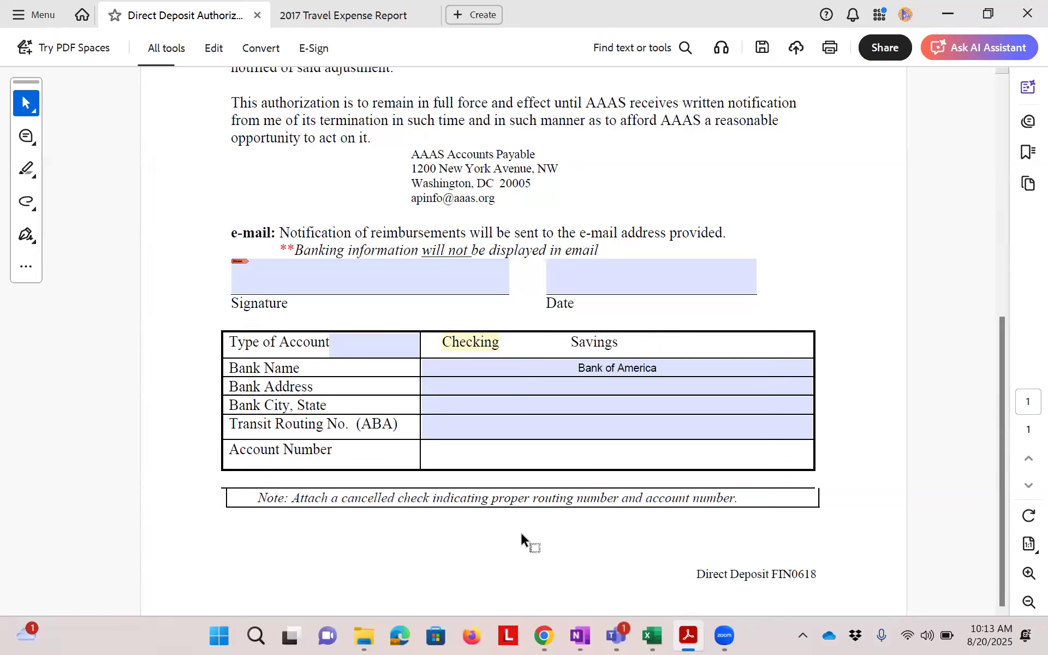
mouse_move(477, 538)
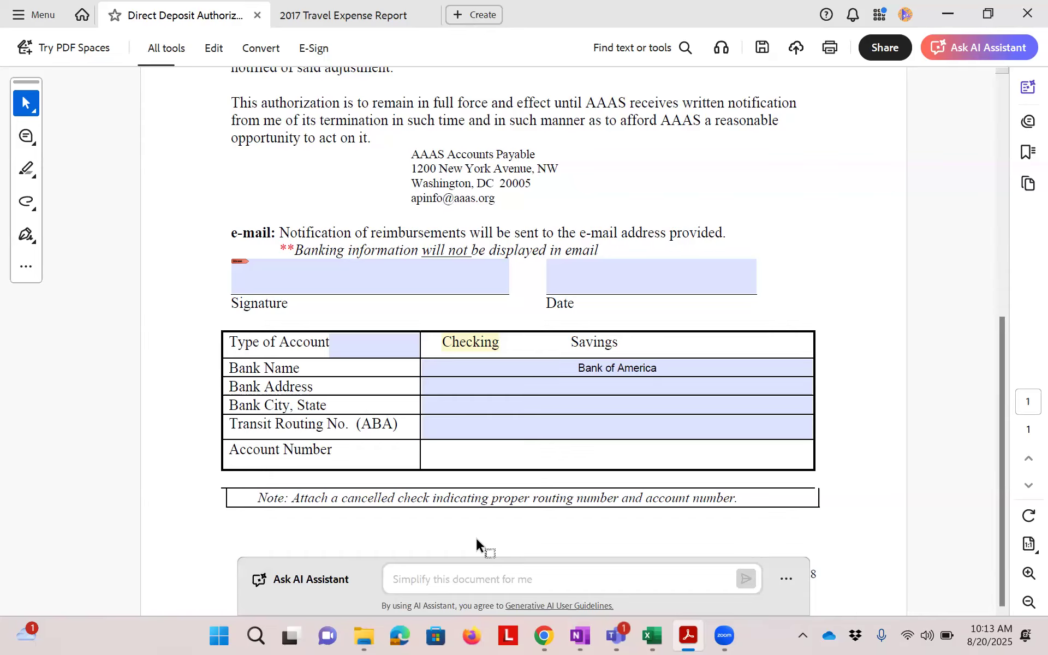
click(756, 431)
Step: Sign the Signature field with the existing digital ID, entering the digital ID password, and save the file as Direct Deposit Authorization Form
scroll(833, 430, up, 5)
scroll(833, 431, down, 3)
scroll(833, 430, down, 1)
click(288, 352)
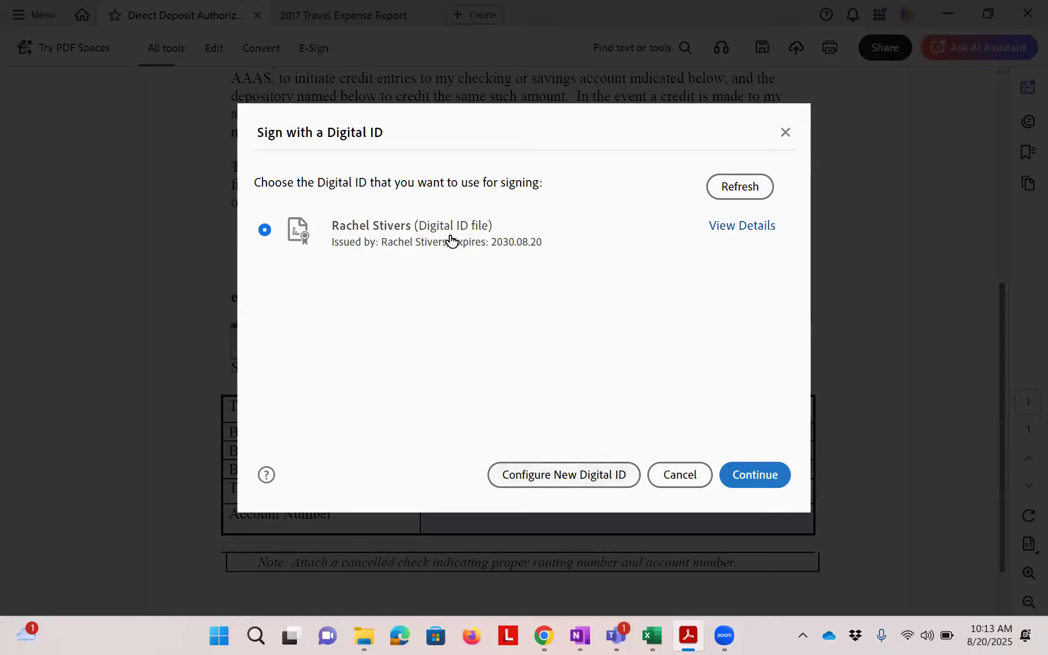
click(744, 479)
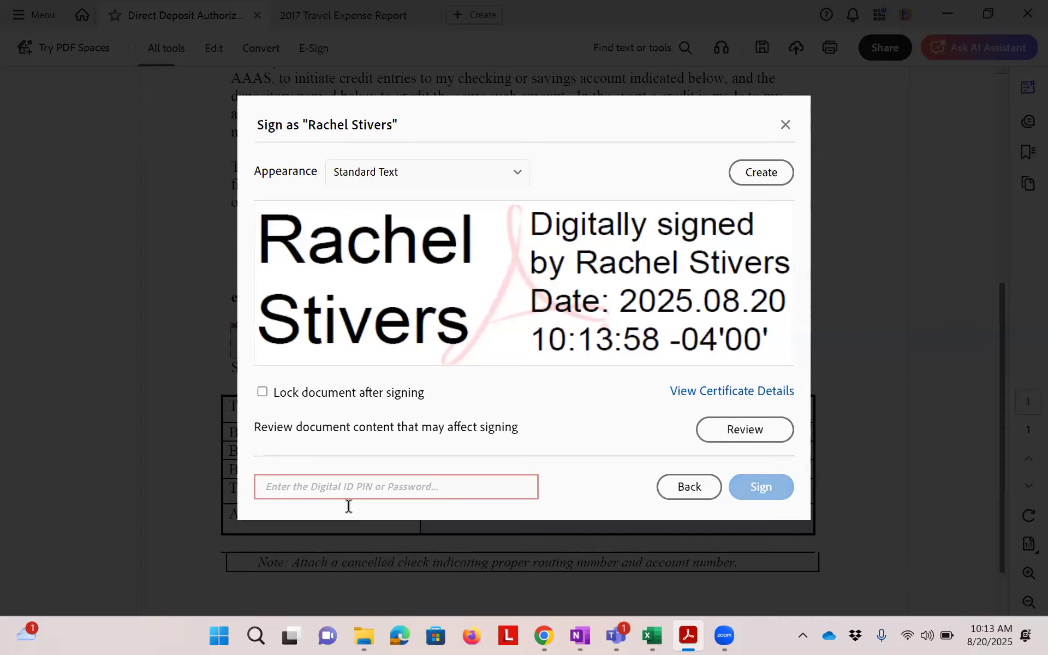
text(••••••••••)
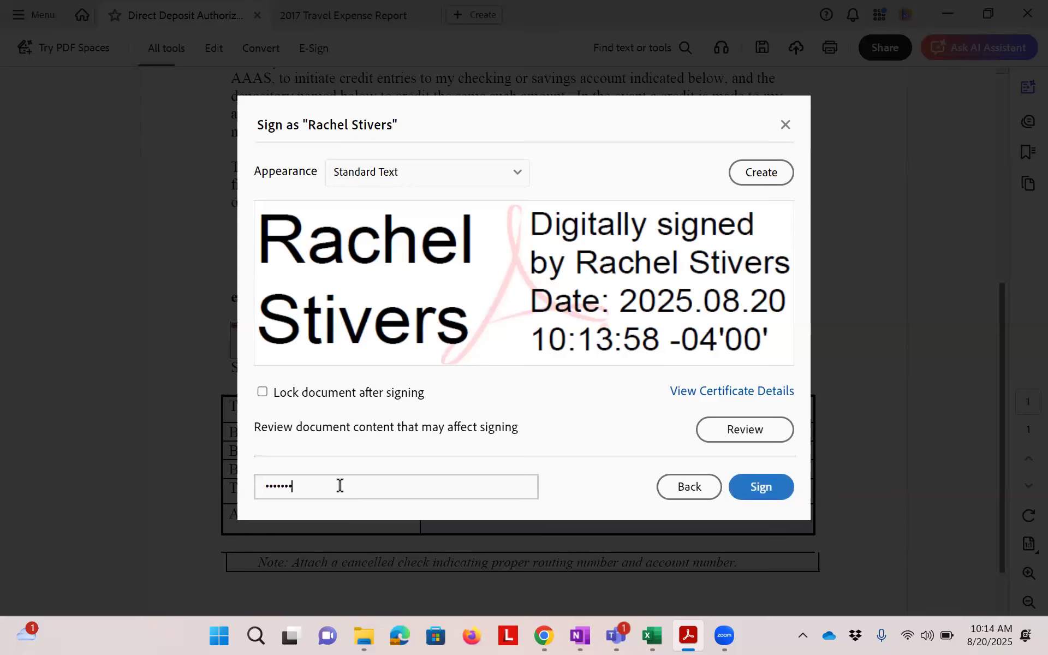
text(•)
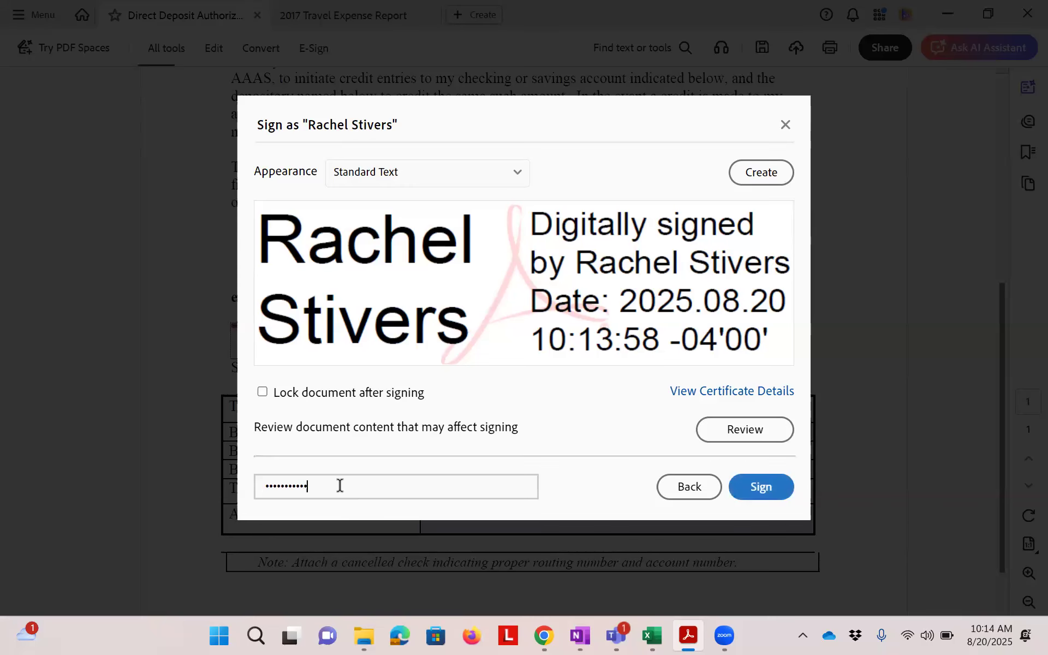
click(771, 493)
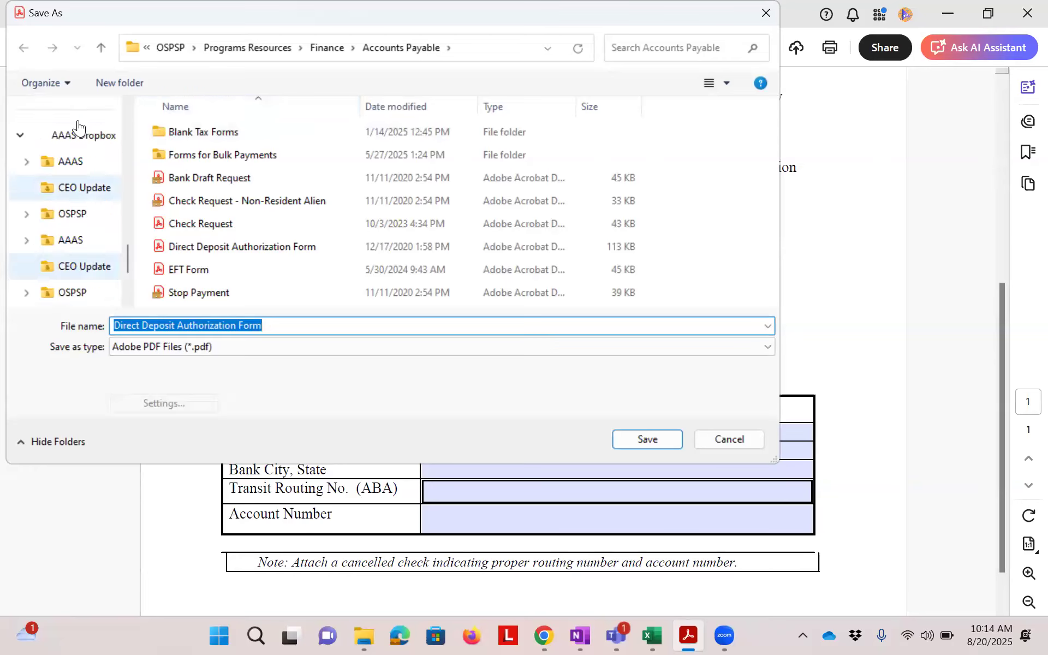
scroll(79, 126, up, 5)
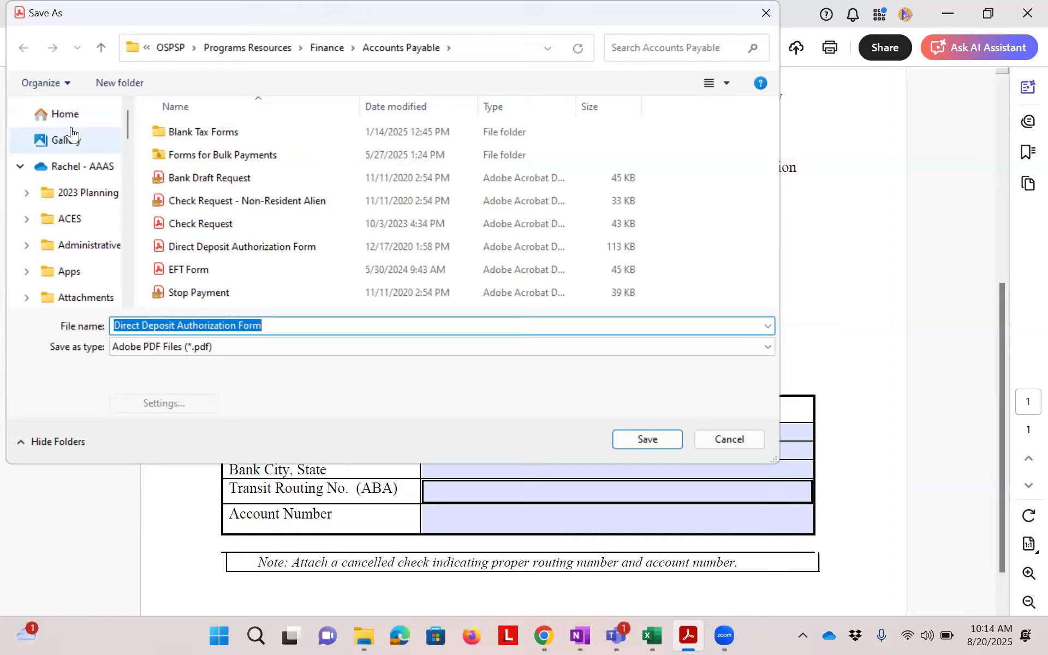
key(Return)
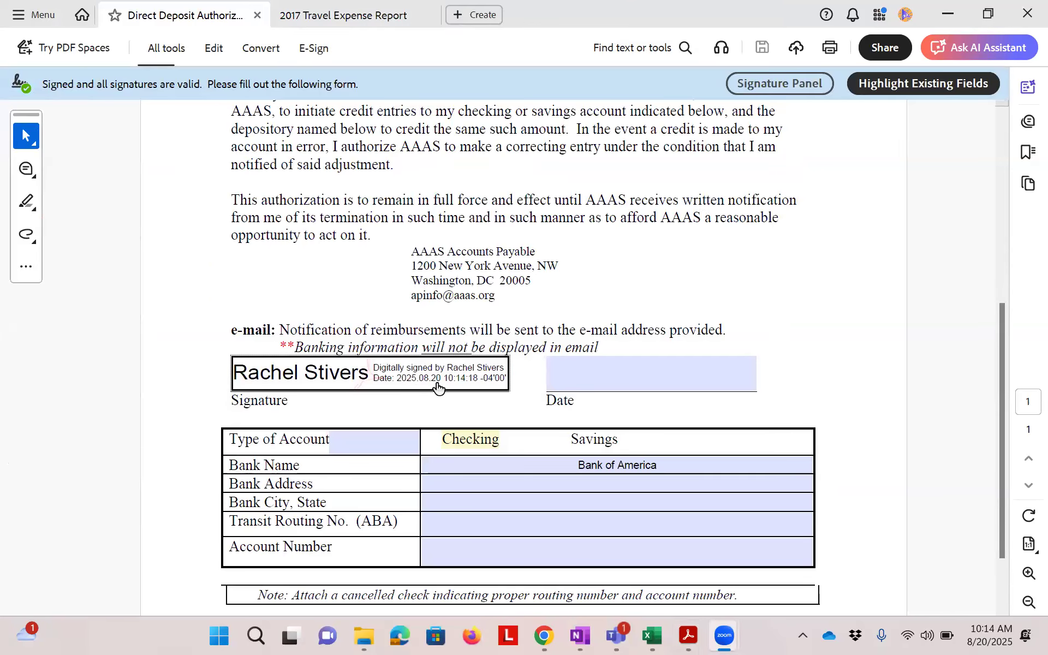
Step: Enter 8/20/2025 in the form's Date field and switch to the Completed Direct Deposit Forms Dropbox request in Chrome
click(612, 362)
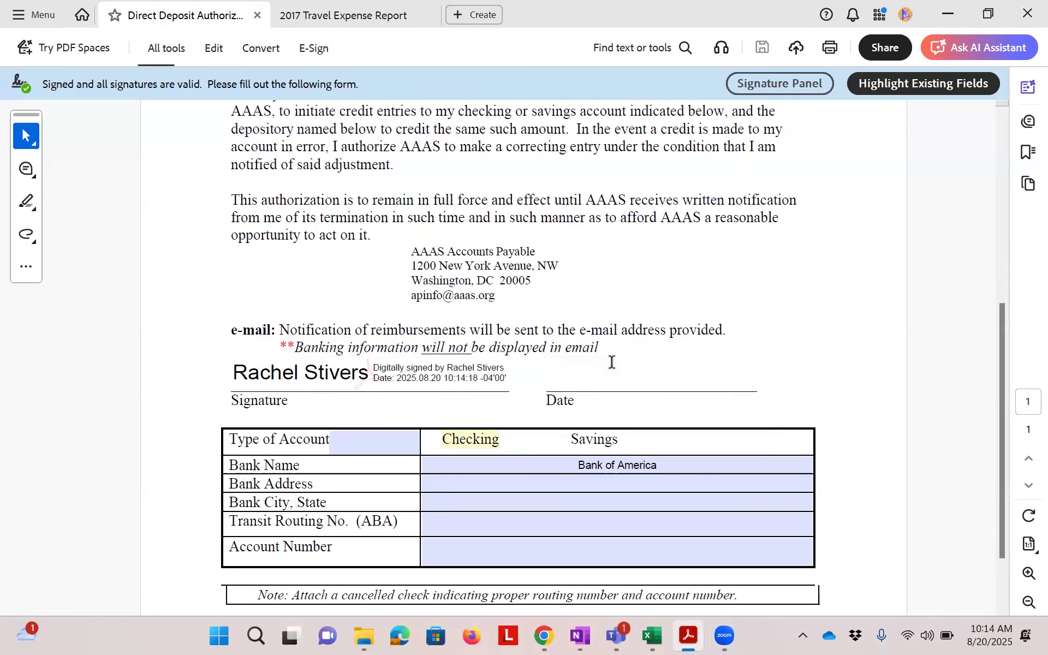
text(8/20/2025)
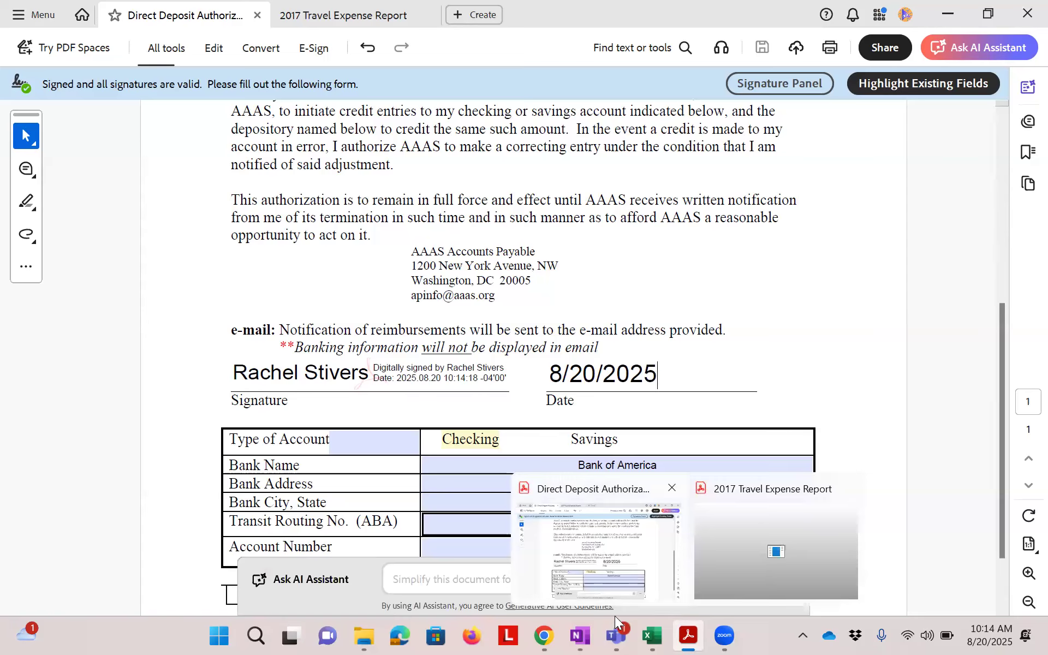
mouse_move(544, 634)
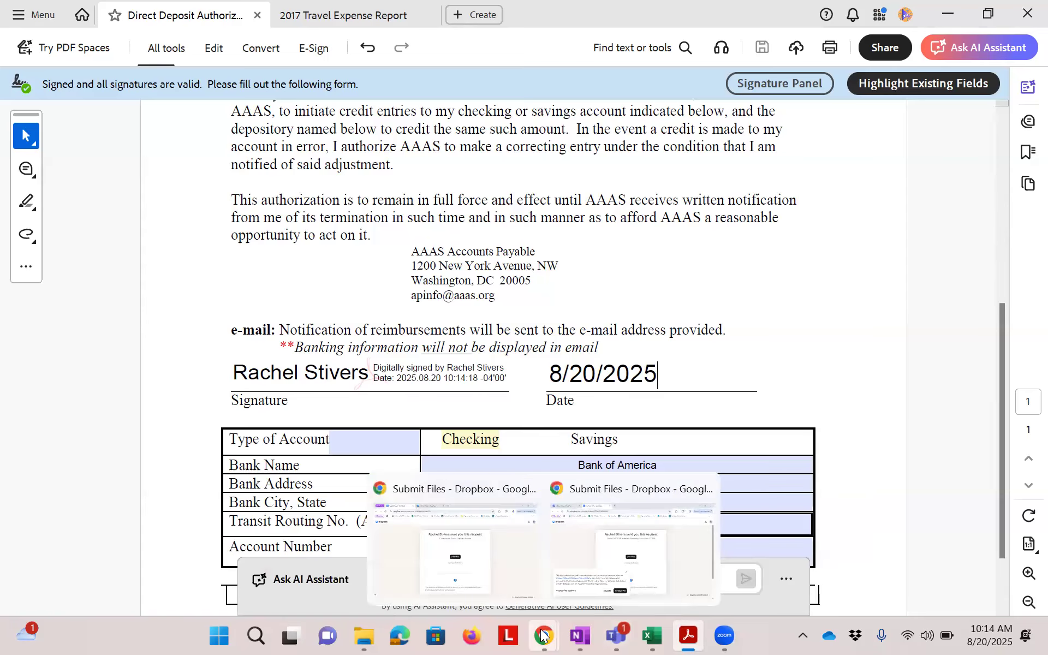
click(459, 561)
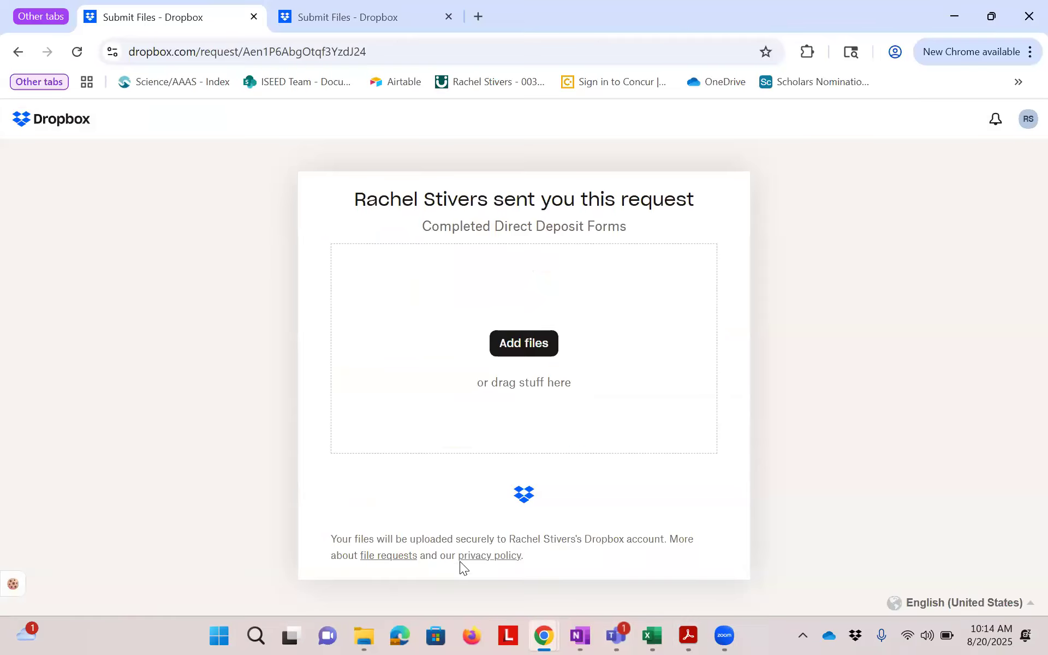